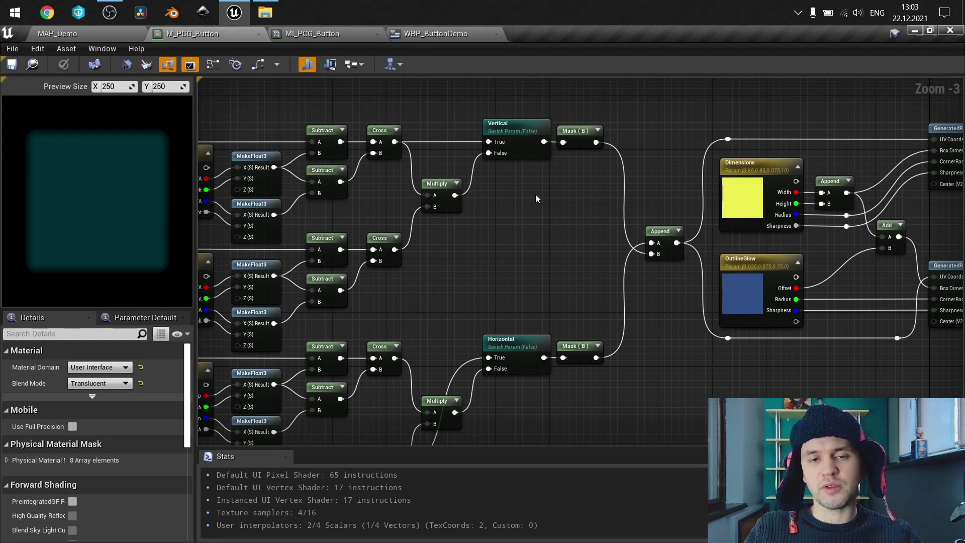
- Look over the material graph from the Top, Bottom, Right and Left parameters through to the GeneratedRoundRect and color nodes
{"action": "mouse_move", "coordinate": [535, 198]}
{"action": "right_mouse_down"}
{"action": "mouse_move", "coordinate": [766, 109]}
{"action": "mouse_move", "coordinate": [752, 138]}
{"action": "mouse_move", "coordinate": [532, 193]}
{"action": "mouse_move", "coordinate": [350, 218]}
{"action": "mouse_move", "coordinate": [88, 230]}
{"action": "mouse_move", "coordinate": [812, 167]}
{"action": "mouse_move", "coordinate": [830, 93]}
{"action": "mouse_move", "coordinate": [764, 153]}
{"action": "mouse_move", "coordinate": [693, 177]}
{"action": "mouse_move", "coordinate": [607, 168]}
{"action": "mouse_move", "coordinate": [521, 207]}
{"action": "right_mouse_up"}
{"action": "scroll", "coordinate": [692, 177], "scroll_direction": "down", "scroll_amount": 3}
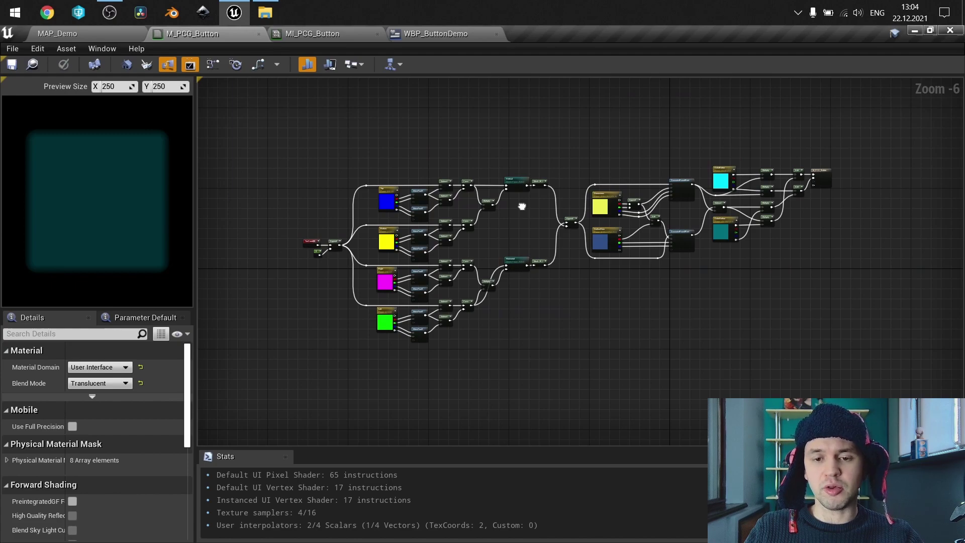
{"action": "scroll", "coordinate": [522, 206], "scroll_direction": "up", "scroll_amount": 2}
{"action": "right_click_drag", "start_coordinate": [450, 216], "coordinate": [712, 208]}
{"action": "scroll", "coordinate": [618, 207], "scroll_direction": "up", "scroll_amount": 1}
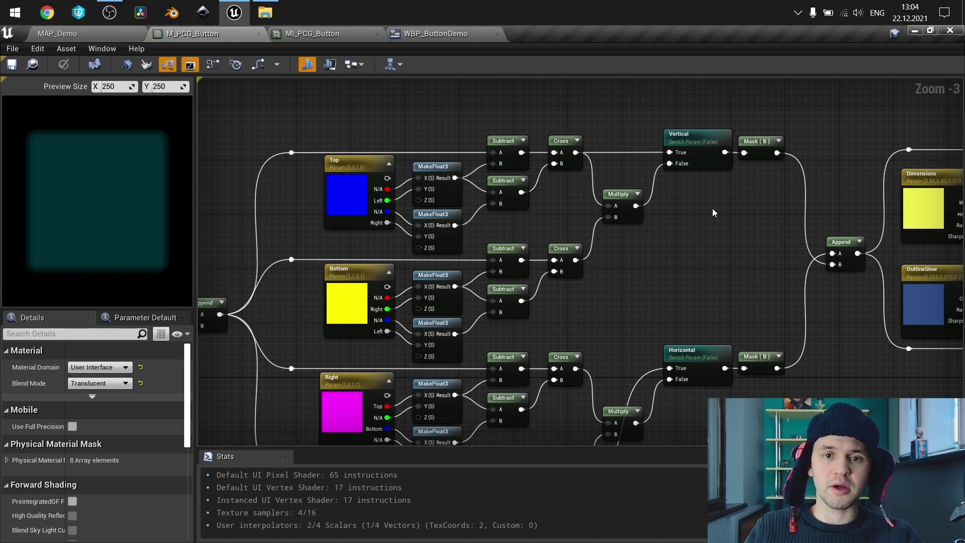
{"action": "right_click_drag", "start_coordinate": [713, 208], "coordinate": [345, 228]}
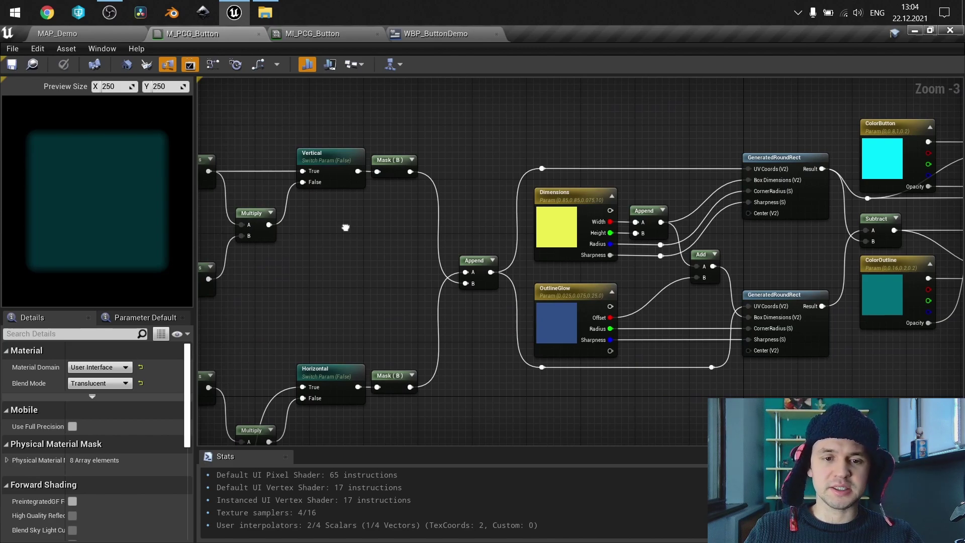
{"action": "right_click_drag", "start_coordinate": [345, 228], "coordinate": [788, 142]}
{"action": "right_click_drag", "start_coordinate": [360, 174], "coordinate": [300, 203]}
{"action": "mouse_move", "coordinate": [607, 248]}
{"action": "right_mouse_down"}
{"action": "mouse_move", "coordinate": [662, 112]}
{"action": "mouse_move", "coordinate": [591, 258]}
{"action": "right_mouse_up"}
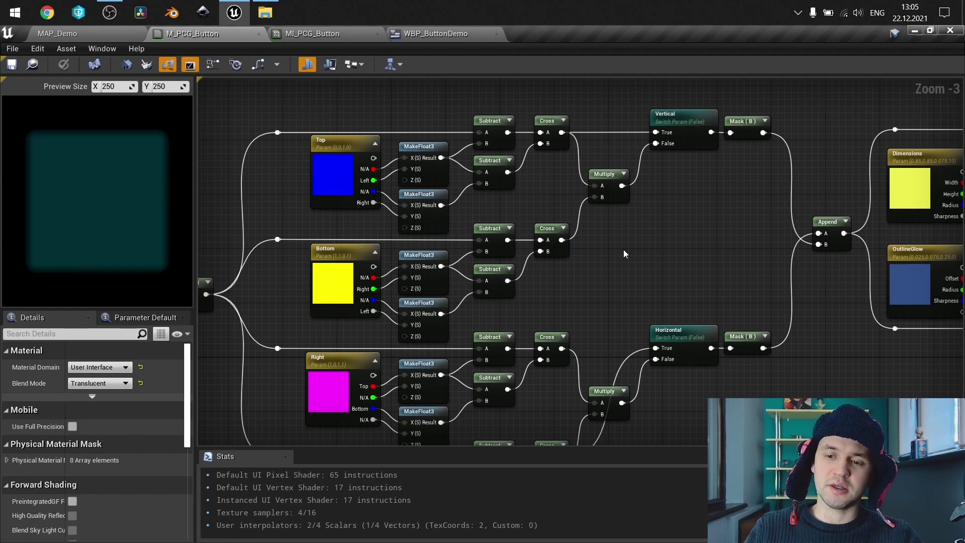
{"action": "scroll", "coordinate": [623, 250], "scroll_direction": "down", "scroll_amount": 1}
{"action": "right_click_drag", "start_coordinate": [623, 250], "coordinate": [524, 198]}
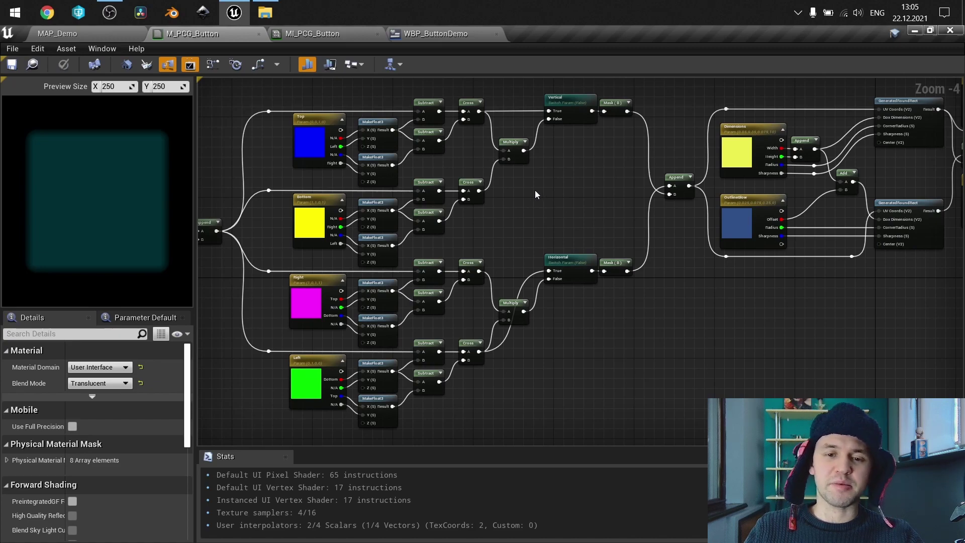
- Examine the TexCoord and Append nodes feeding the side branches, and view the Top vector parameter's details
{"action": "right_click_drag", "start_coordinate": [535, 190], "coordinate": [680, 207]}
{"action": "scroll", "coordinate": [418, 215], "scroll_direction": "up", "scroll_amount": 3}
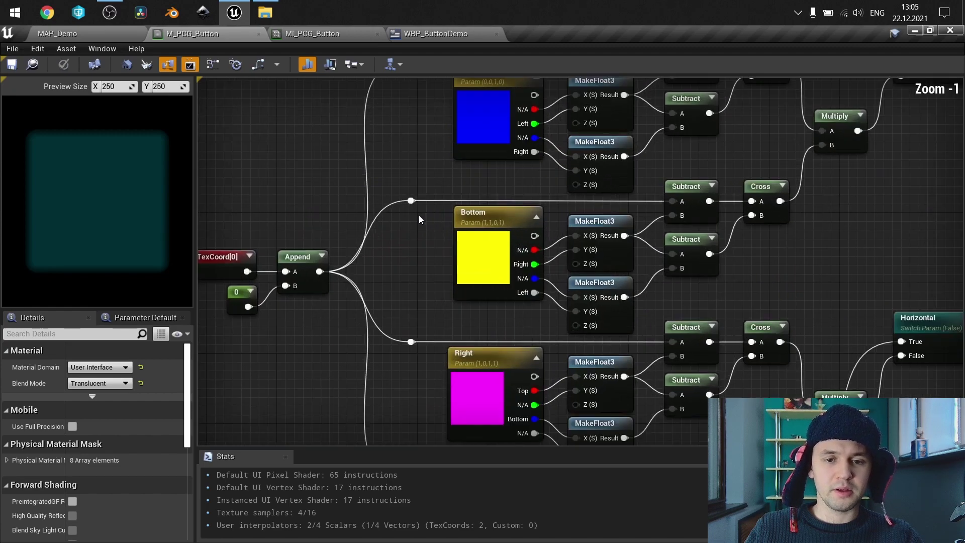
{"action": "right_click_drag", "start_coordinate": [424, 236], "coordinate": [553, 235]}
{"action": "left_click_drag", "start_coordinate": [262, 221], "coordinate": [470, 347]}
{"action": "right_click_drag", "start_coordinate": [560, 266], "coordinate": [386, 365]}
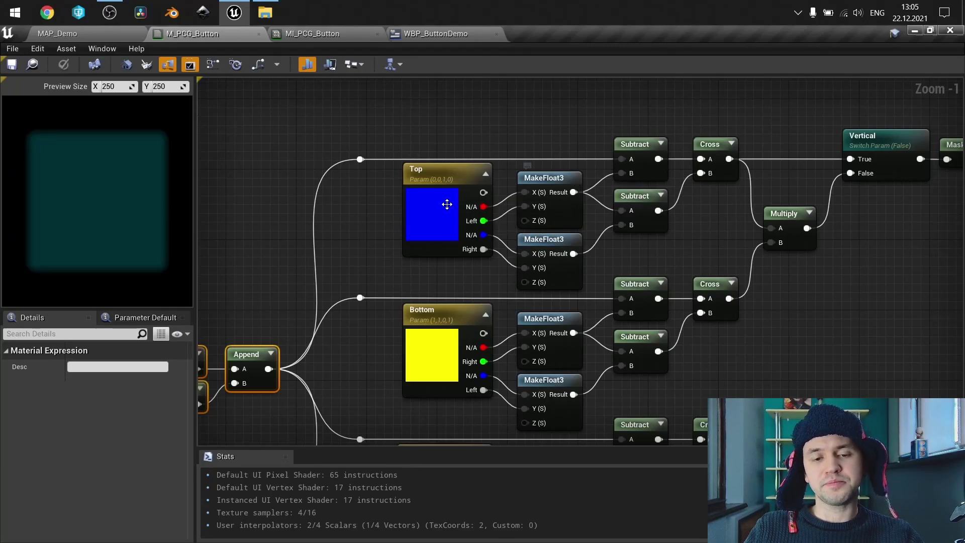
{"action": "left_click", "coordinate": [454, 174]}
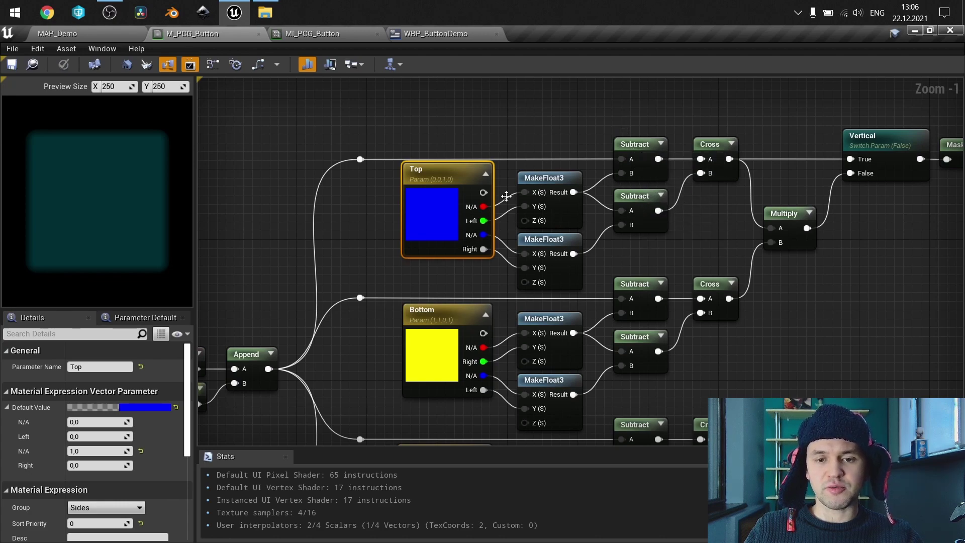
{"action": "right_click_drag", "start_coordinate": [708, 146], "coordinate": [536, 164]}
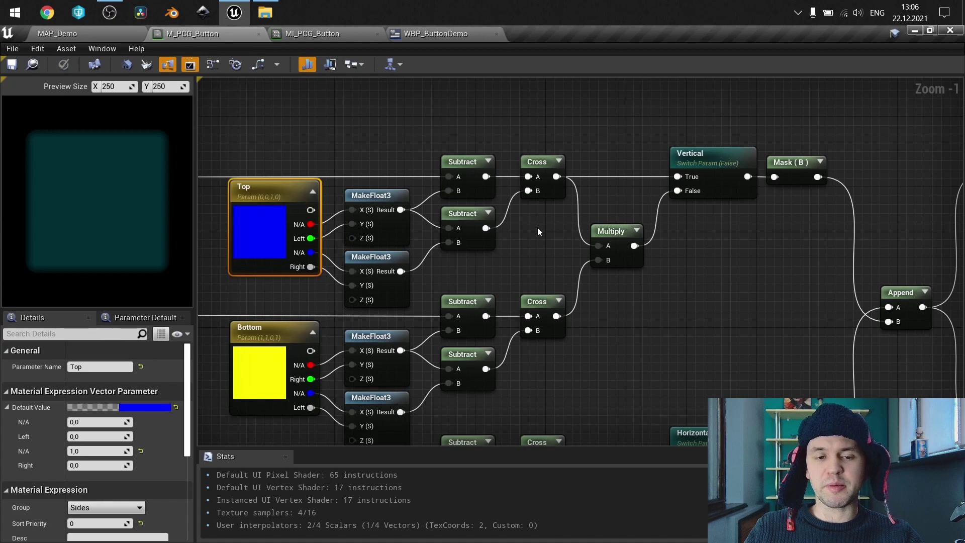
- Preview the Cross node of the Top branch and stop the preview
{"action": "right_click_drag", "start_coordinate": [538, 230], "coordinate": [630, 211]}
{"action": "right_click", "coordinate": [632, 147]}
{"action": "left_click", "coordinate": [664, 197]}
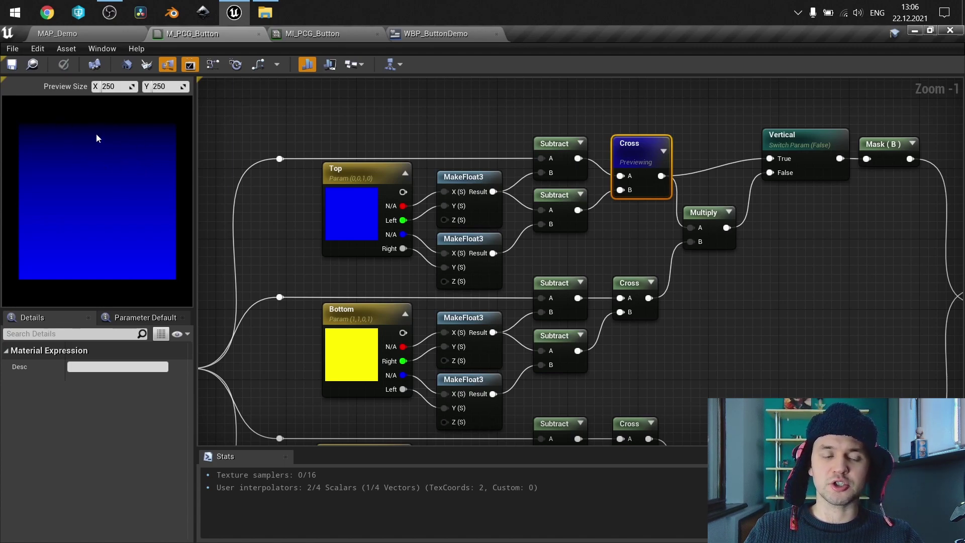
{"action": "right_click", "coordinate": [648, 156]}
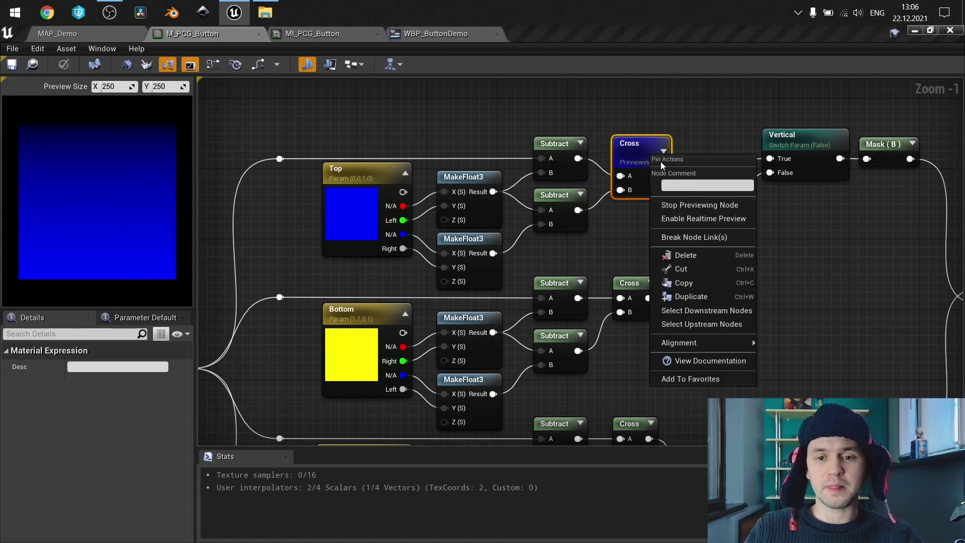
{"action": "left_click", "coordinate": [663, 205]}
- Preview the Cross node of the Bottom branch and stop the preview
{"action": "right_click_drag", "start_coordinate": [621, 240], "coordinate": [594, 124]}
{"action": "right_click_drag", "start_coordinate": [598, 200], "coordinate": [652, 217]}
{"action": "right_click_drag", "start_coordinate": [732, 138], "coordinate": [645, 197]}
{"action": "right_click", "coordinate": [579, 260]}
{"action": "left_click", "coordinate": [624, 308]}
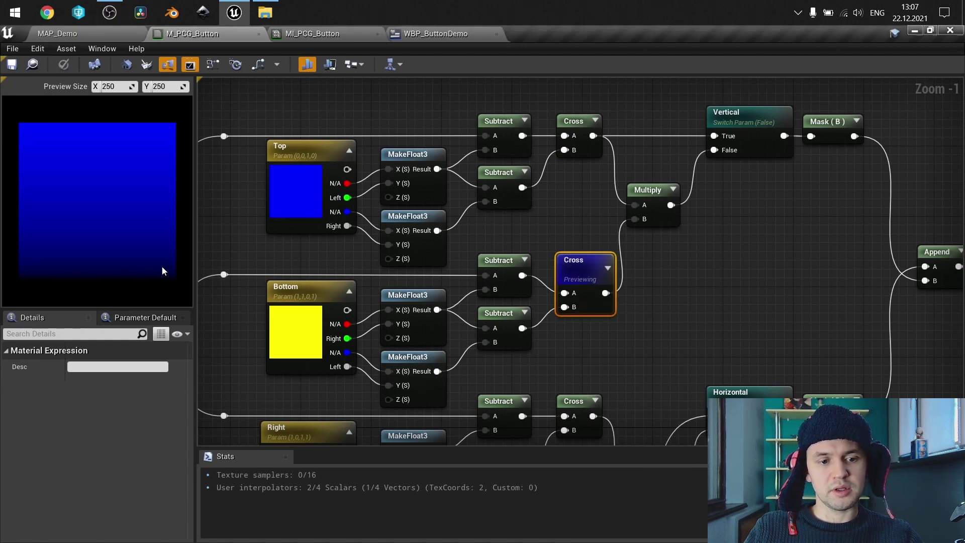
{"action": "right_click", "coordinate": [595, 261]}
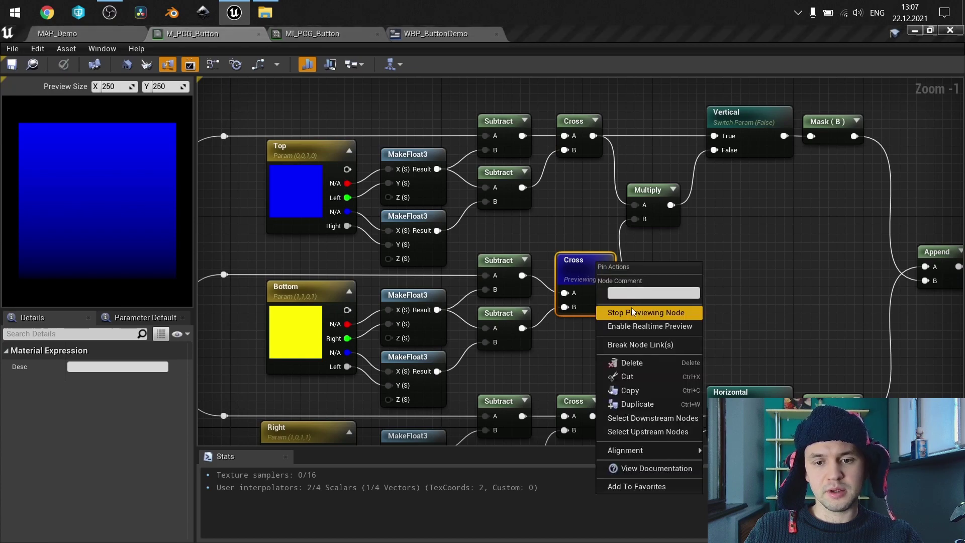
{"action": "left_click", "coordinate": [637, 309]}
- Inspect the details of the Right and Left vector parameters, alternating between the two, and clear the selection
{"action": "right_click_drag", "start_coordinate": [638, 309], "coordinate": [729, 74]}
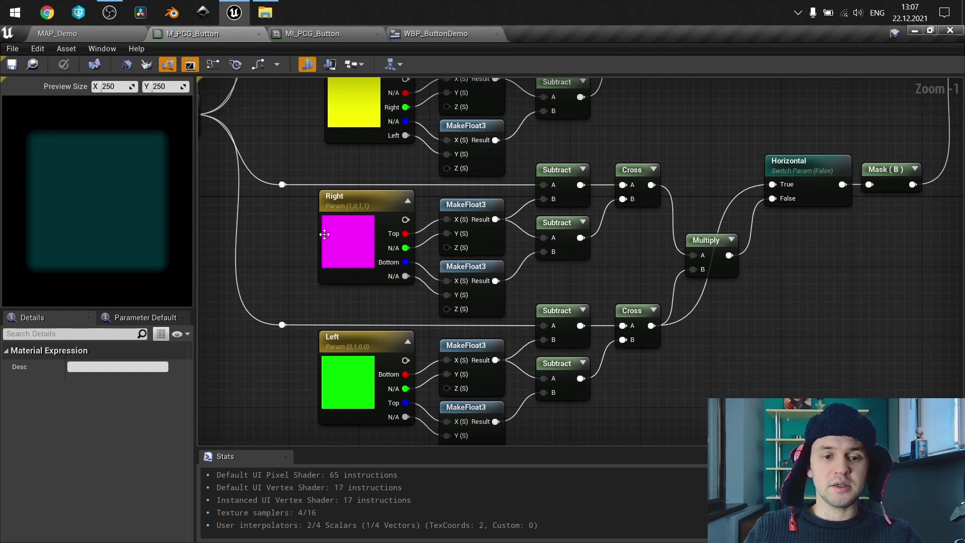
{"action": "left_click", "coordinate": [401, 283]}
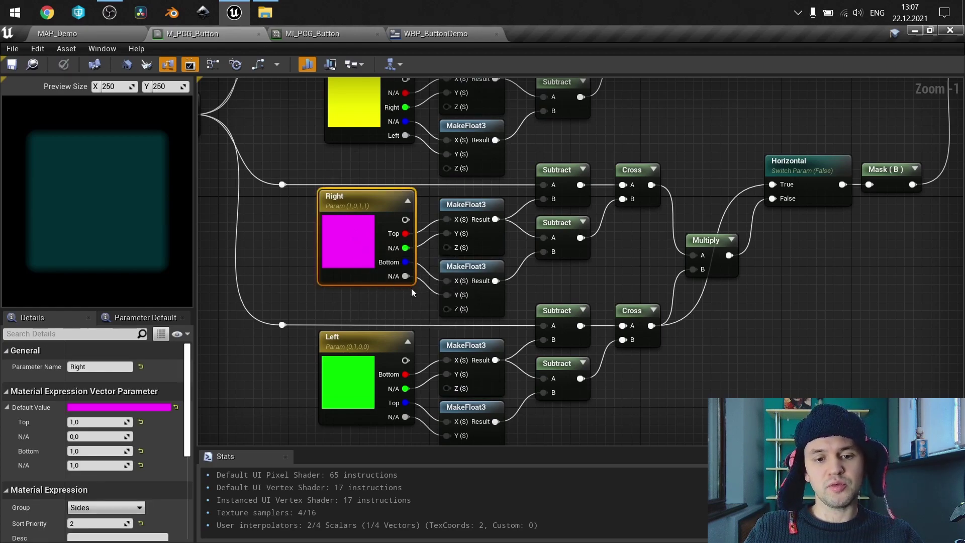
{"action": "right_click_drag", "start_coordinate": [385, 299], "coordinate": [392, 219]}
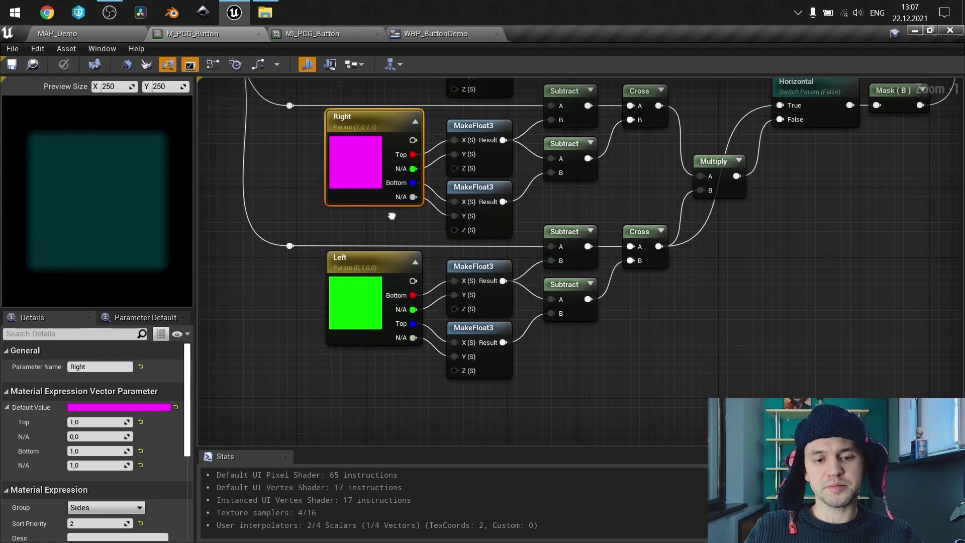
{"action": "left_click", "coordinate": [378, 284]}
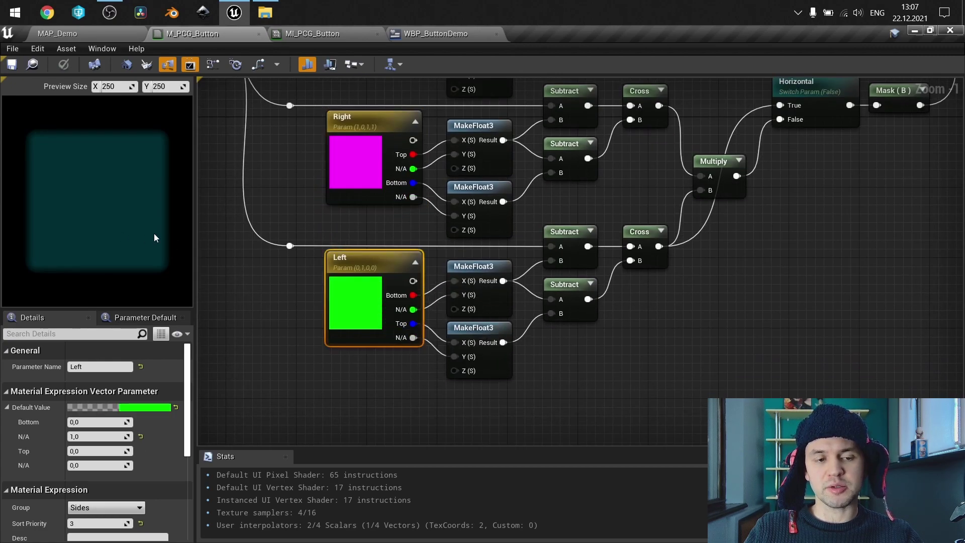
{"action": "right_click_drag", "start_coordinate": [306, 181], "coordinate": [301, 270]}
{"action": "left_click", "coordinate": [367, 215]}
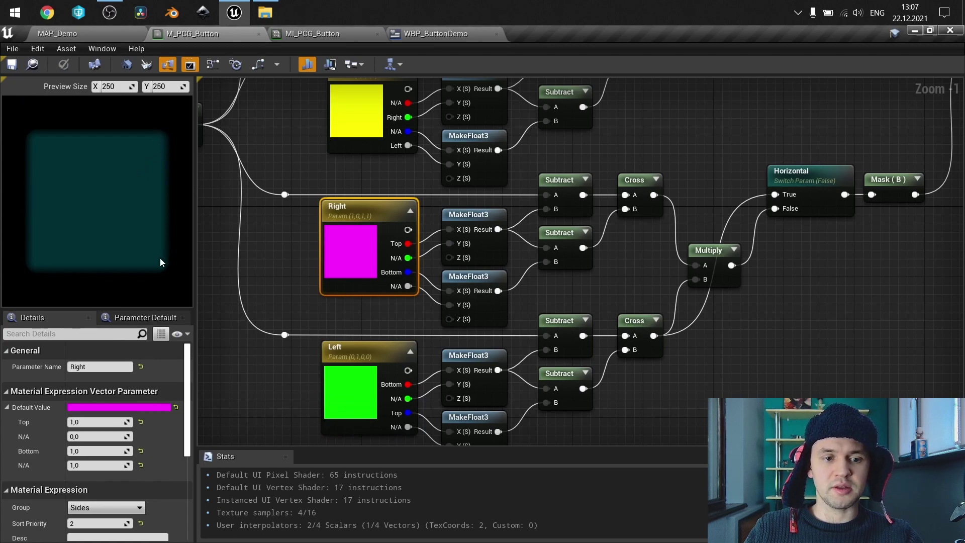
{"action": "left_click", "coordinate": [359, 351]}
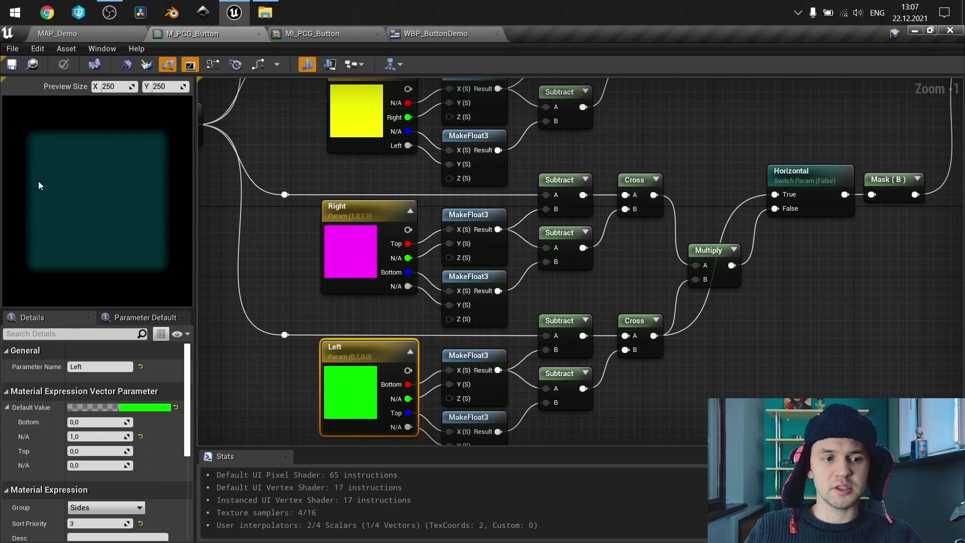
{"action": "left_click", "coordinate": [302, 269]}
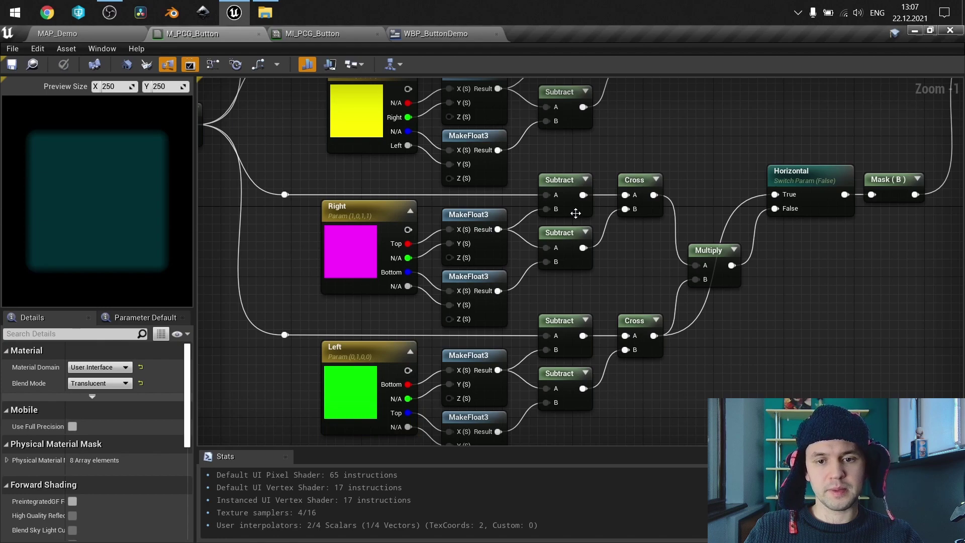
- Preview the Cross node of the Right branch, followed by the Cross node of the Left branch
{"action": "right_click", "coordinate": [636, 183]}
{"action": "left_click", "coordinate": [657, 234]}
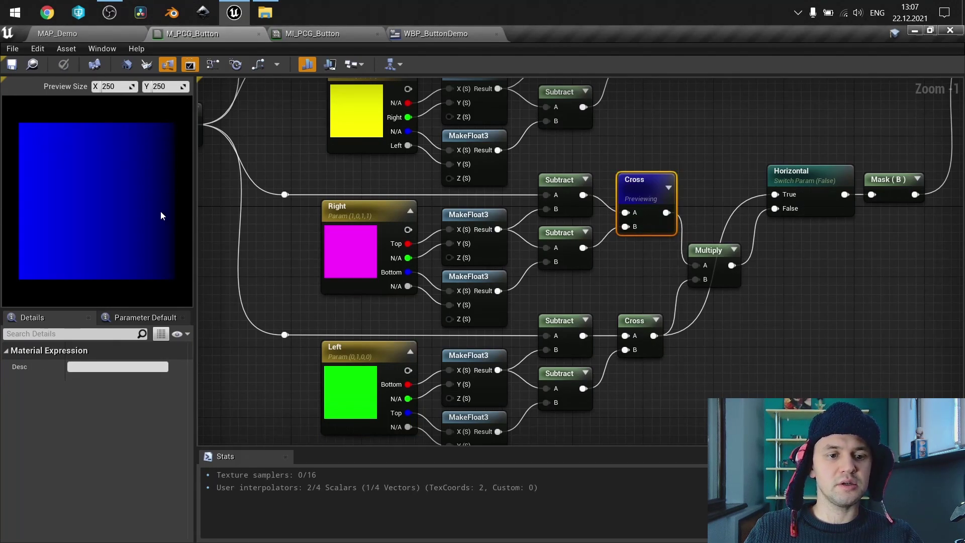
{"action": "right_click", "coordinate": [643, 324]}
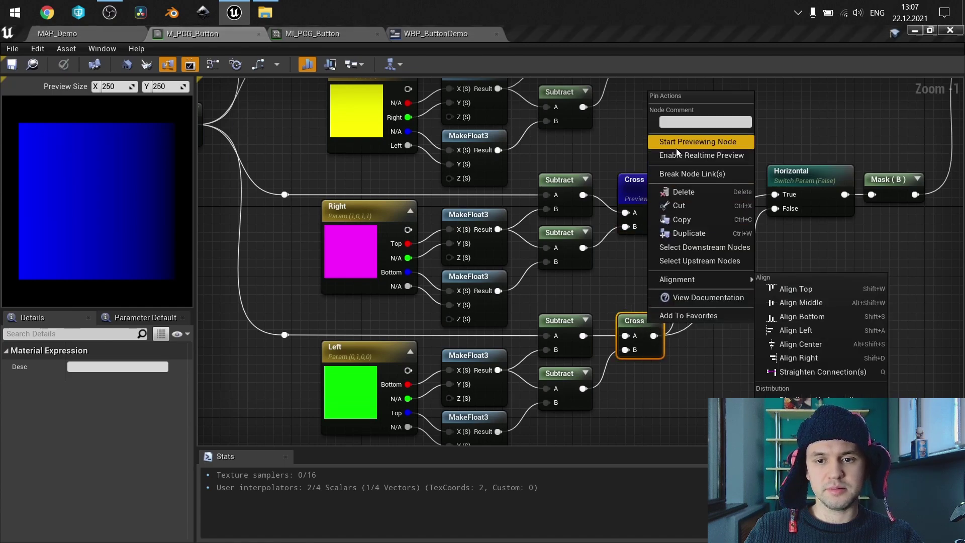
{"action": "left_click", "coordinate": [677, 149]}
{"action": "right_click_drag", "start_coordinate": [811, 270], "coordinate": [704, 412]}
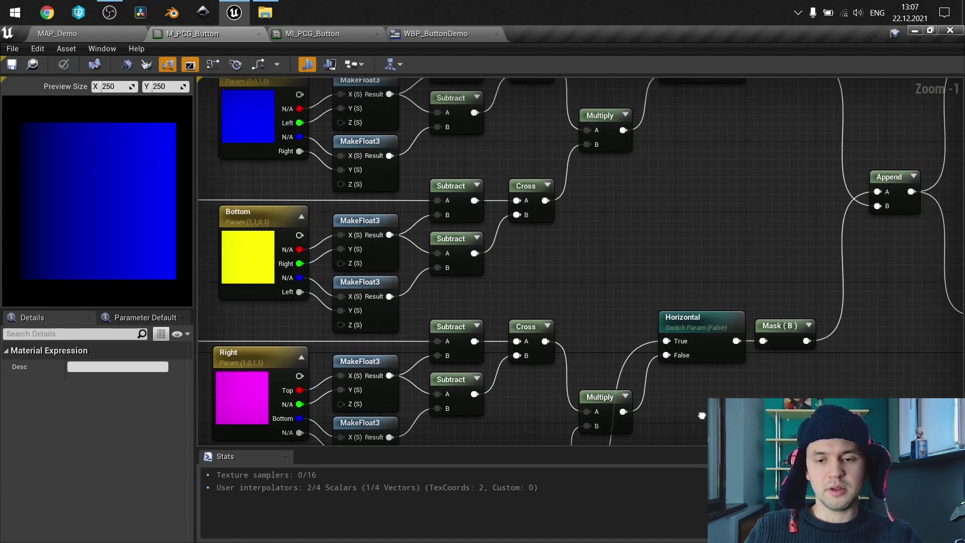
{"action": "scroll", "coordinate": [627, 296], "scroll_direction": "down", "scroll_amount": 1}
{"action": "right_click_drag", "start_coordinate": [627, 297], "coordinate": [534, 387]}
{"action": "left_click_drag", "start_coordinate": [534, 387], "coordinate": [491, 150]}
{"action": "left_click", "coordinate": [508, 222]}
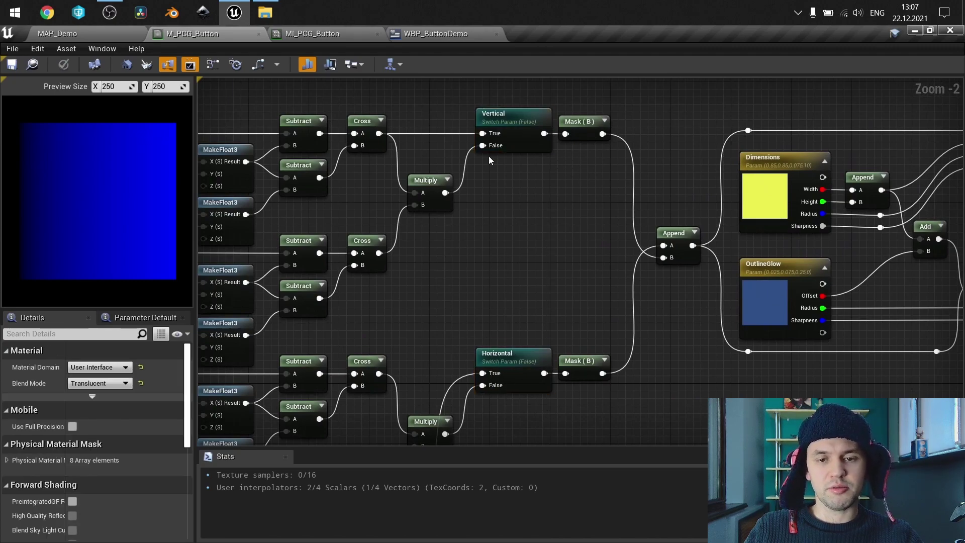
{"action": "right_click_drag", "start_coordinate": [511, 177], "coordinate": [525, 207]}
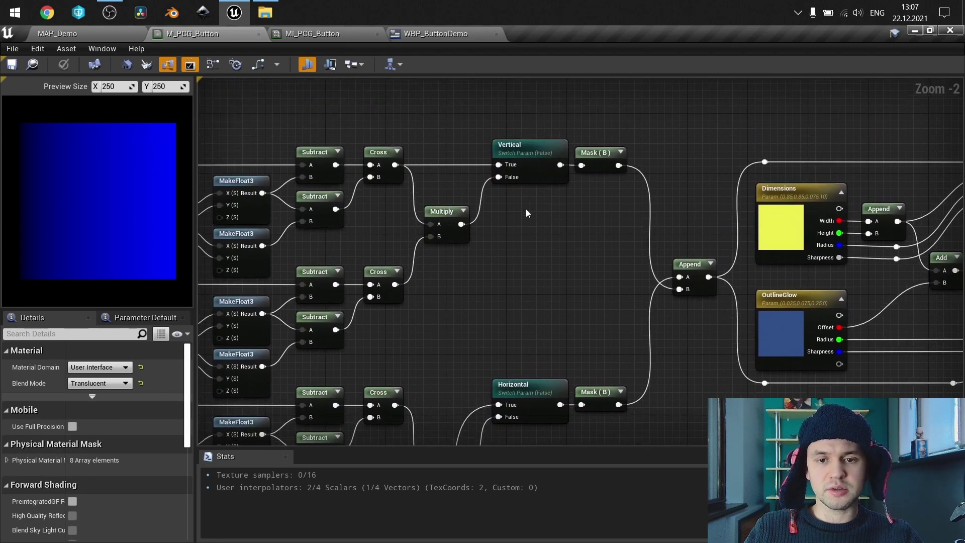
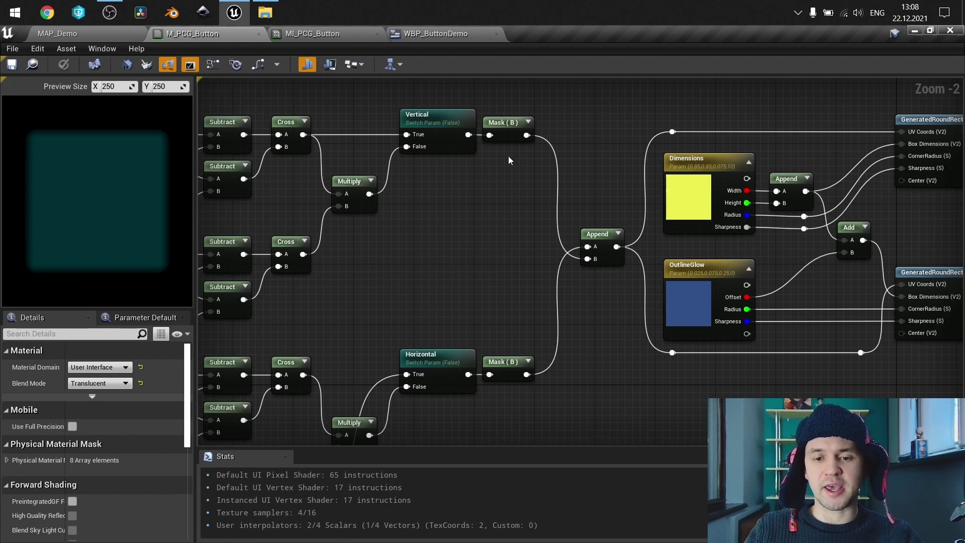
- Add a TexCoord node with its preview expanded between the Vertical and Horizontal switches, and connect it to two component mask nodes
{"action": "right_click_drag", "start_coordinate": [423, 364], "coordinate": [562, 245]}
{"action": "left_click", "coordinate": [544, 216]}
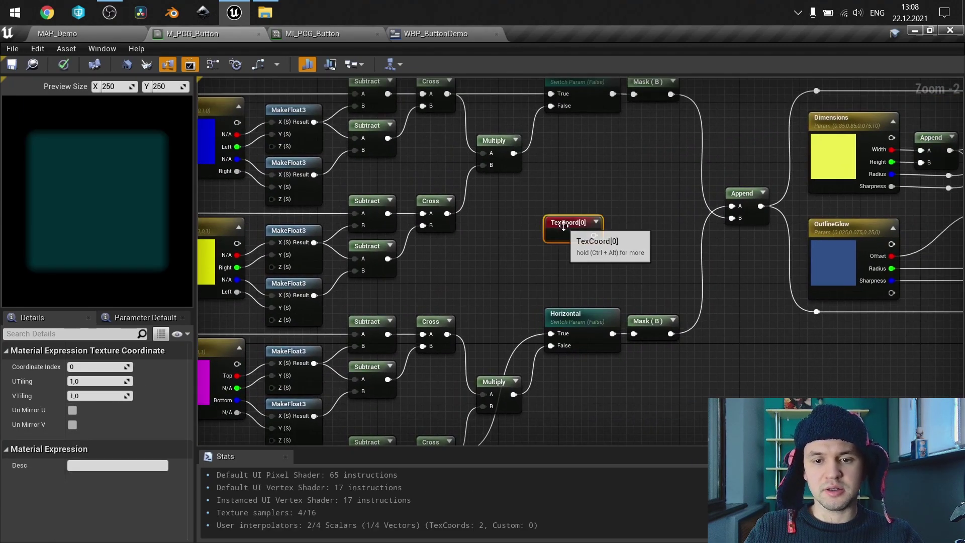
{"action": "left_click_drag", "start_coordinate": [594, 225], "coordinate": [557, 195]}
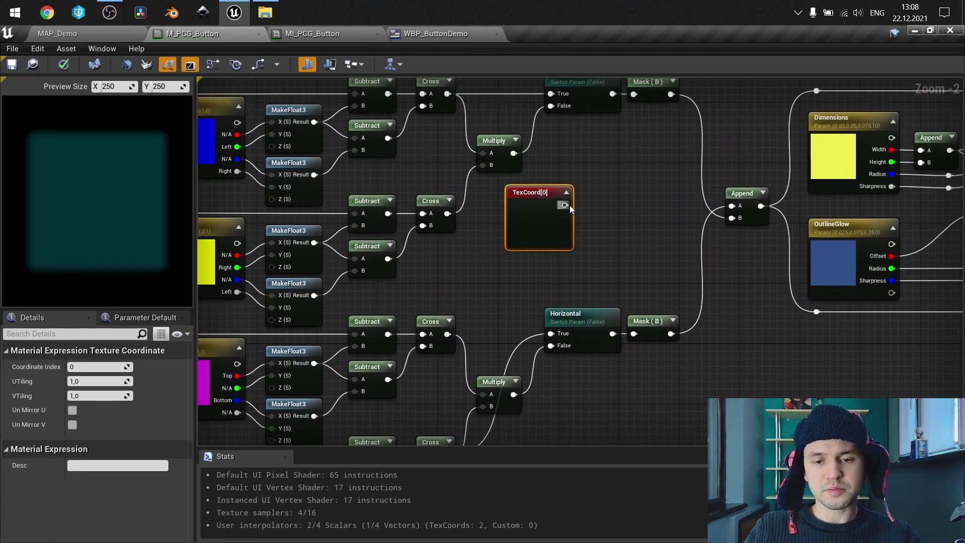
{"action": "left_click", "coordinate": [598, 190]}
{"action": "key", "text": "ctrl+d"}
{"action": "mouse_move", "coordinate": [611, 234]}
{"action": "left_mouse_down"}
{"action": "mouse_move", "coordinate": [605, 184]}
{"action": "mouse_move", "coordinate": [596, 222]}
{"action": "left_mouse_up"}
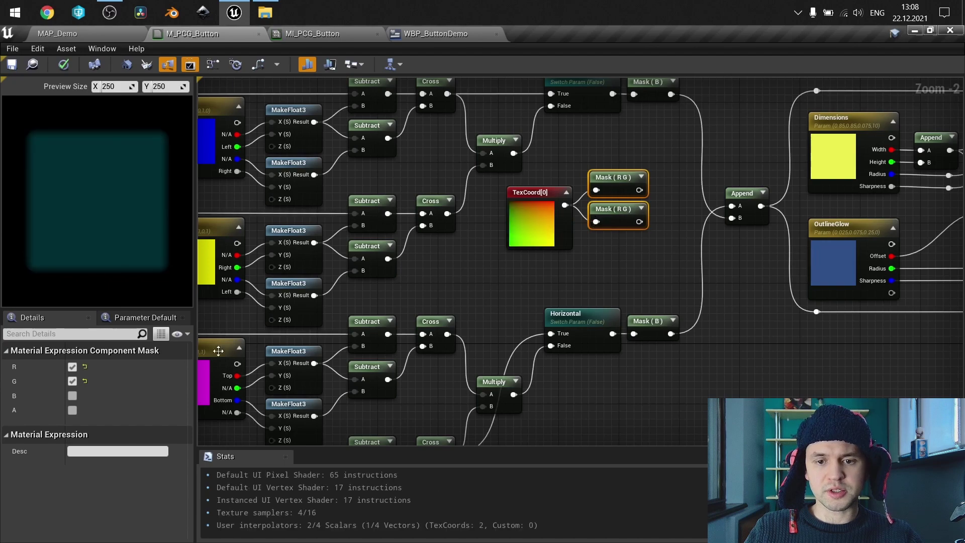
- Restrict the lower component mask to the G channel and the upper one to the R channel
{"action": "left_click", "coordinate": [72, 366]}
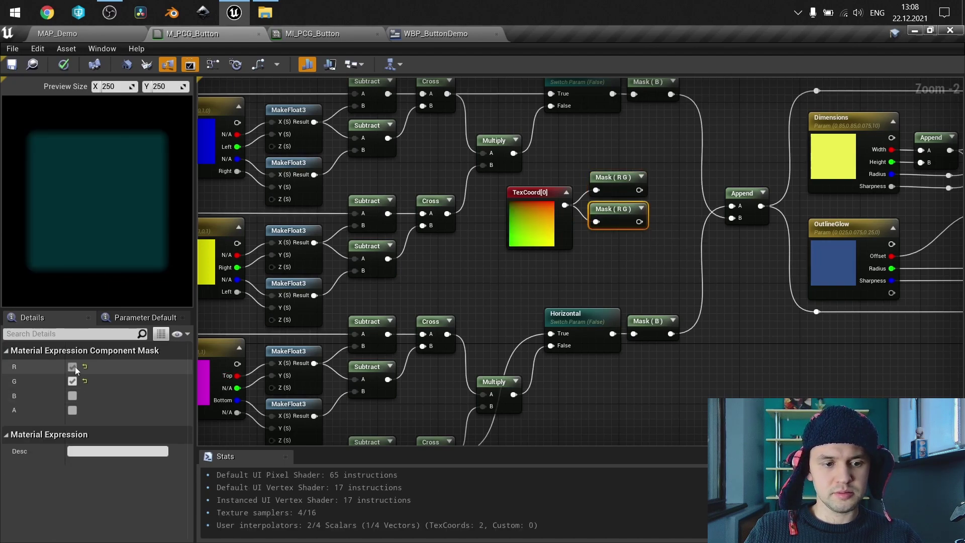
{"action": "left_click", "coordinate": [612, 182]}
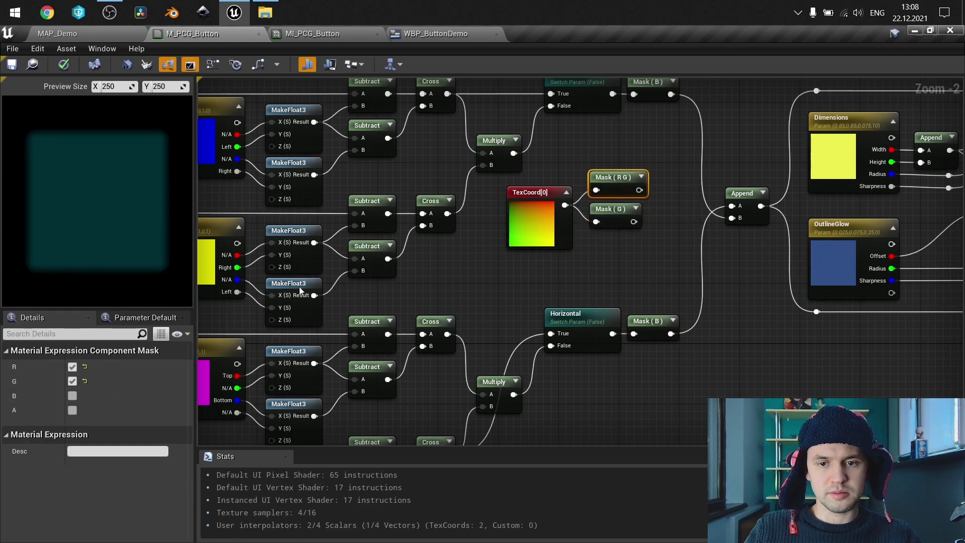
{"action": "left_click", "coordinate": [72, 381]}
- Expand the previews of the Mask (R) and Mask (G) nodes, with Mask (R) moved up above Mask (G)
{"action": "scroll", "coordinate": [626, 183], "scroll_direction": "up", "scroll_amount": 2}
{"action": "left_click", "coordinate": [639, 174]}
{"action": "left_click_drag", "start_coordinate": [631, 180], "coordinate": [631, 119]}
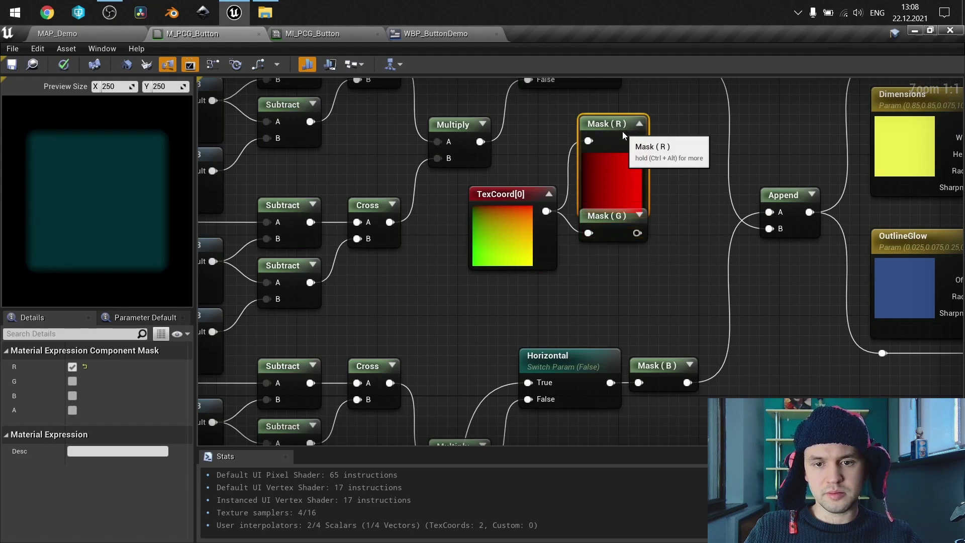
{"action": "left_click", "coordinate": [640, 216]}
{"action": "right_click_drag", "start_coordinate": [666, 202], "coordinate": [604, 241]}
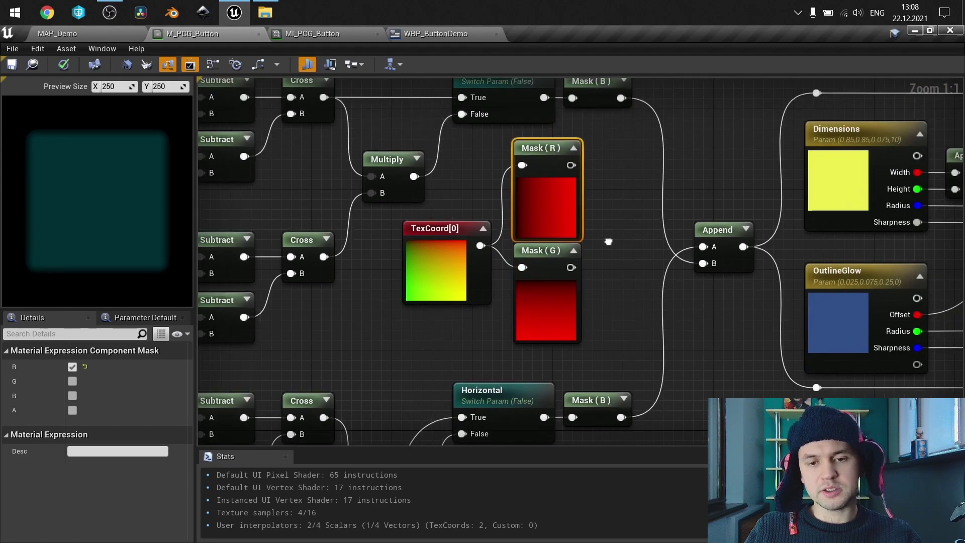
- Preview the Mask (B) node that follows the Vertical switch
{"action": "right_click_drag", "start_coordinate": [587, 84], "coordinate": [592, 133]}
{"action": "right_click", "coordinate": [592, 133]}
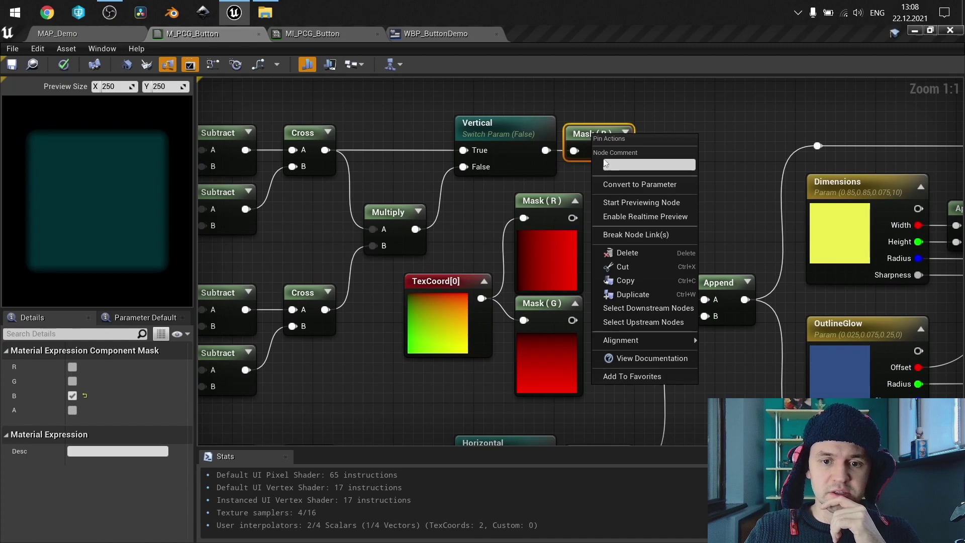
{"action": "left_click", "coordinate": [612, 199]}
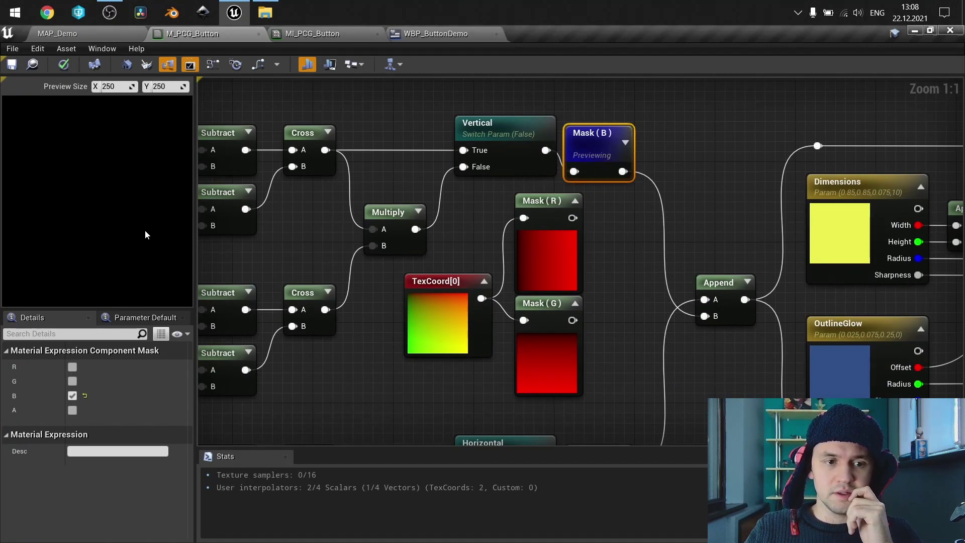
- Preview the Mask (G) node of the TexCoord instead of the Mask (B) node after the Vertical switch
{"action": "right_click_drag", "start_coordinate": [533, 196], "coordinate": [579, 196]}
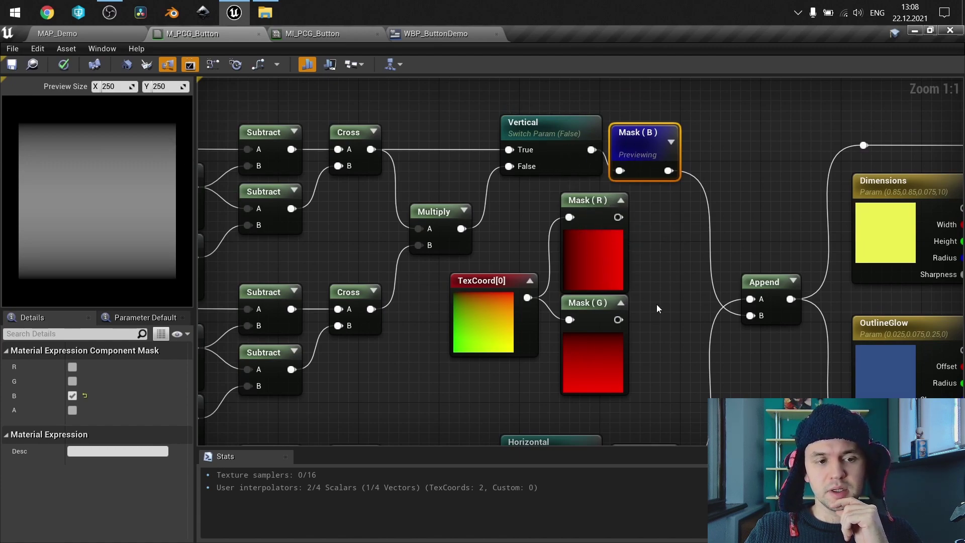
{"action": "right_click_drag", "start_coordinate": [514, 245], "coordinate": [962, 173]}
{"action": "right_click_drag", "start_coordinate": [962, 232], "coordinate": [551, 331]}
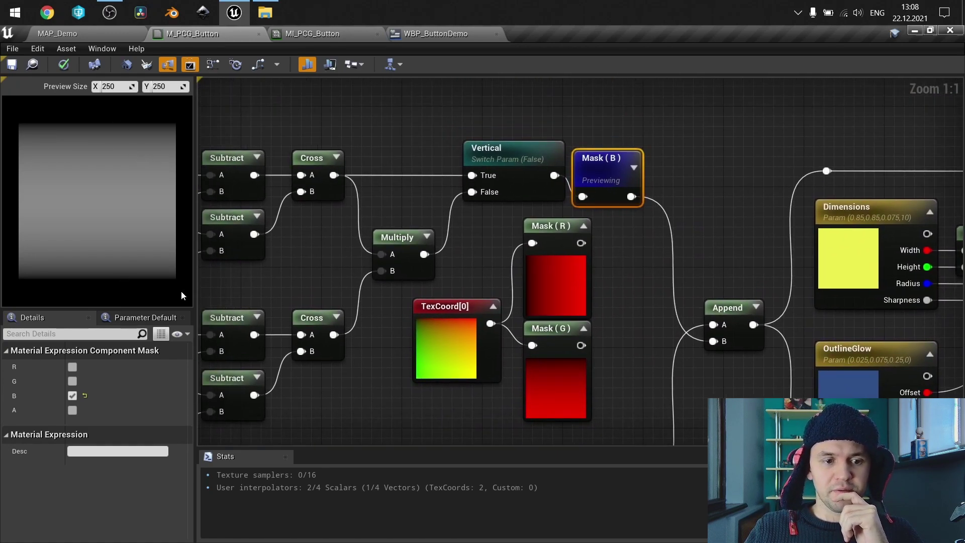
{"action": "right_click", "coordinate": [556, 333]}
{"action": "left_click", "coordinate": [604, 145]}
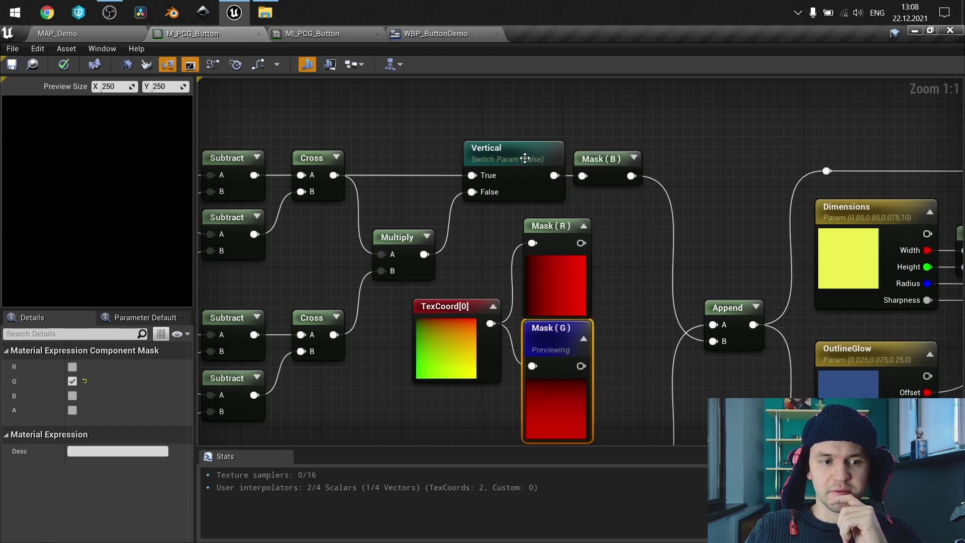
- Examine the Vertical switch and the TexCoord node with its Mask (R) and Mask (G) nodes for comparison
{"action": "right_click_drag", "start_coordinate": [629, 238], "coordinate": [690, 229]}
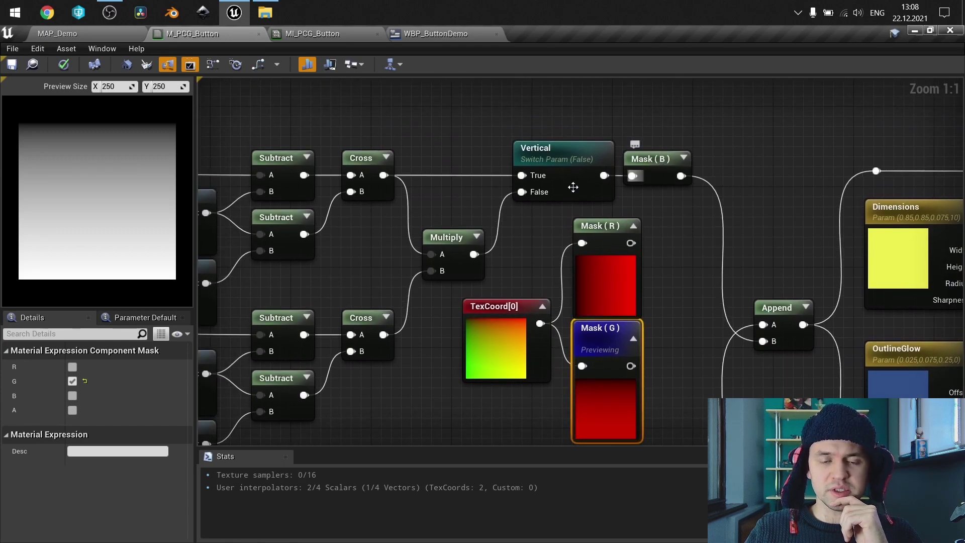
{"action": "left_click", "coordinate": [562, 162]}
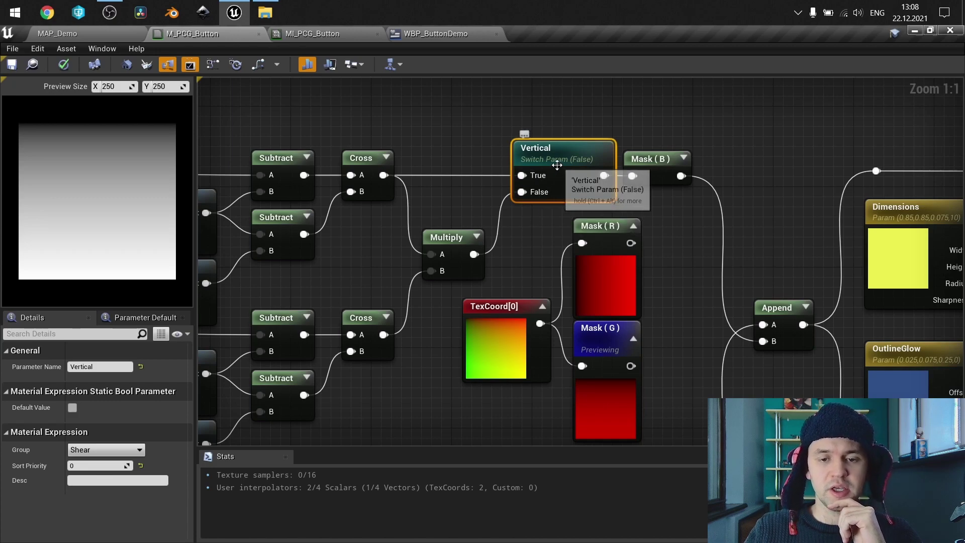
{"action": "left_click", "coordinate": [600, 338]}
{"action": "right_click_drag", "start_coordinate": [600, 338], "coordinate": [559, 276]}
{"action": "left_click", "coordinate": [637, 307]}
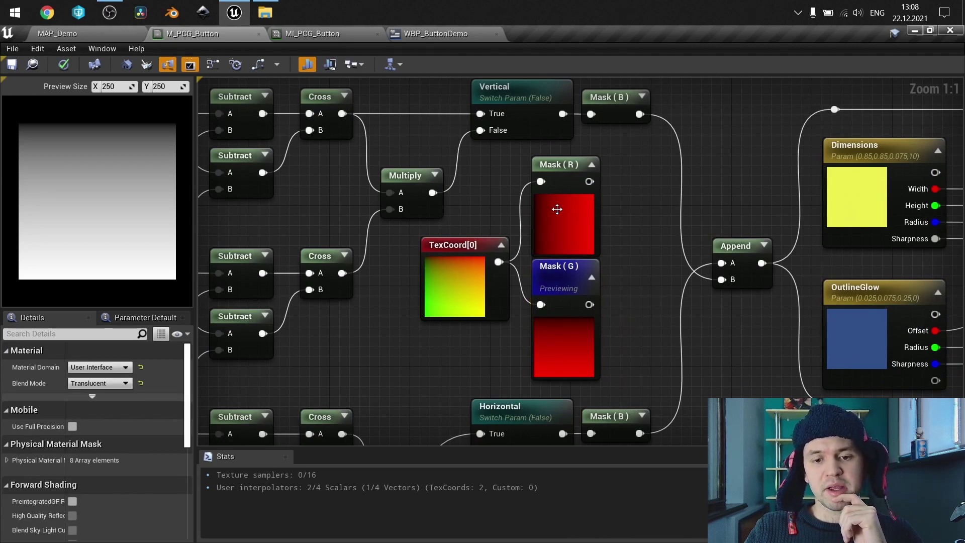
{"action": "left_click_drag", "start_coordinate": [618, 331], "coordinate": [477, 223]}
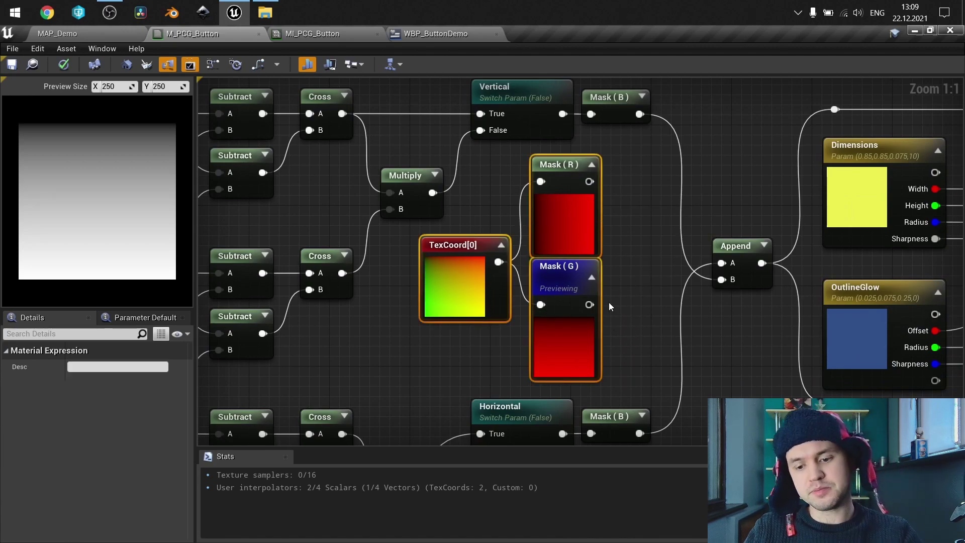
{"action": "left_click", "coordinate": [638, 291]}
- Stop previewing Mask (G) and preview the Append node that combines the vertical and horizontal Mask (B) outputs
{"action": "right_click", "coordinate": [566, 289]}
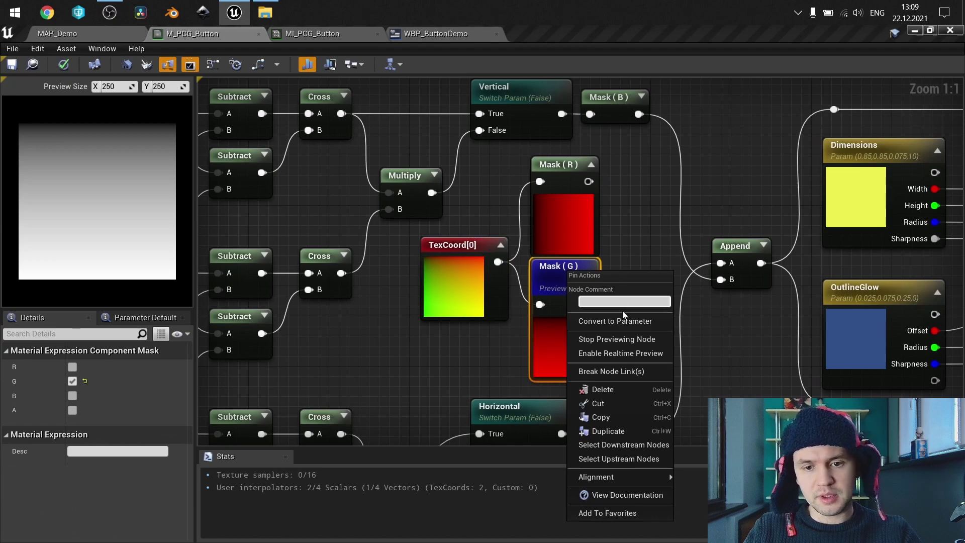
{"action": "left_click", "coordinate": [621, 339]}
{"action": "right_click", "coordinate": [726, 255]}
{"action": "left_click", "coordinate": [743, 301]}
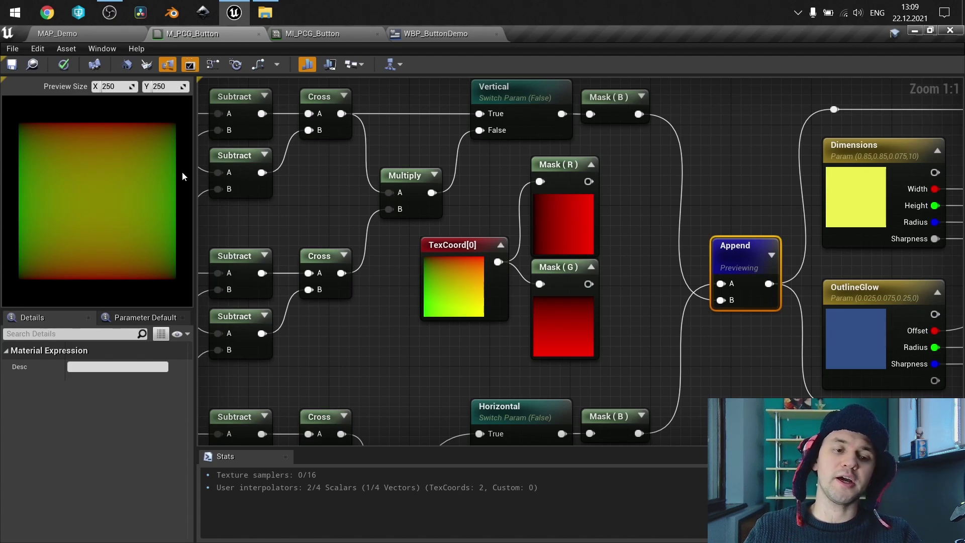
{"action": "right_click_drag", "start_coordinate": [637, 191], "coordinate": [351, 200]}
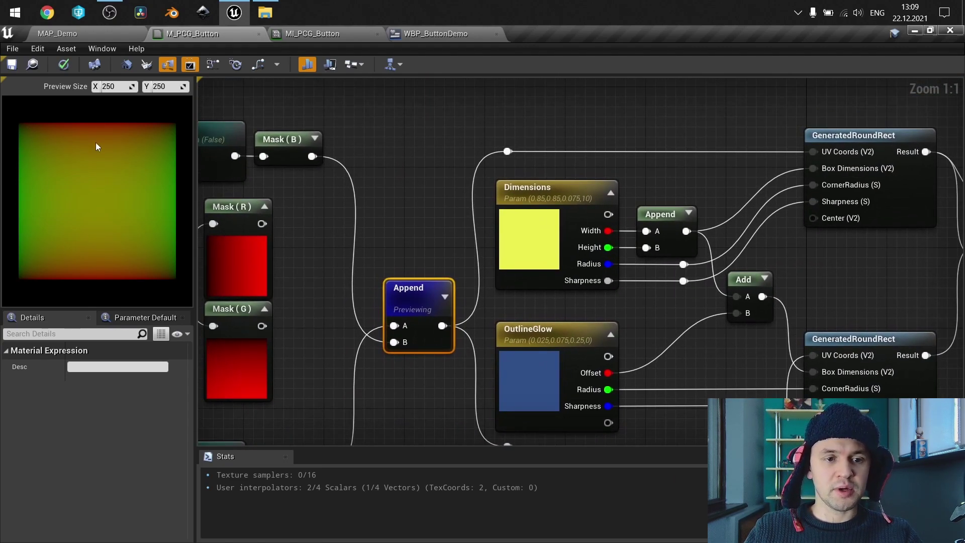
{"action": "right_click_drag", "start_coordinate": [17, 235], "coordinate": [62, 152]}
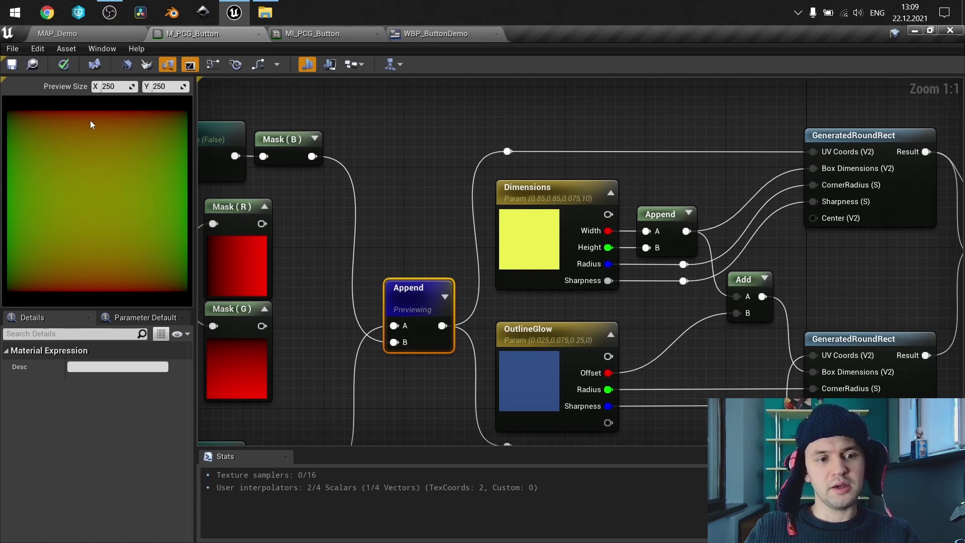
{"action": "scroll", "coordinate": [89, 213], "scroll_direction": "down", "scroll_amount": 3}
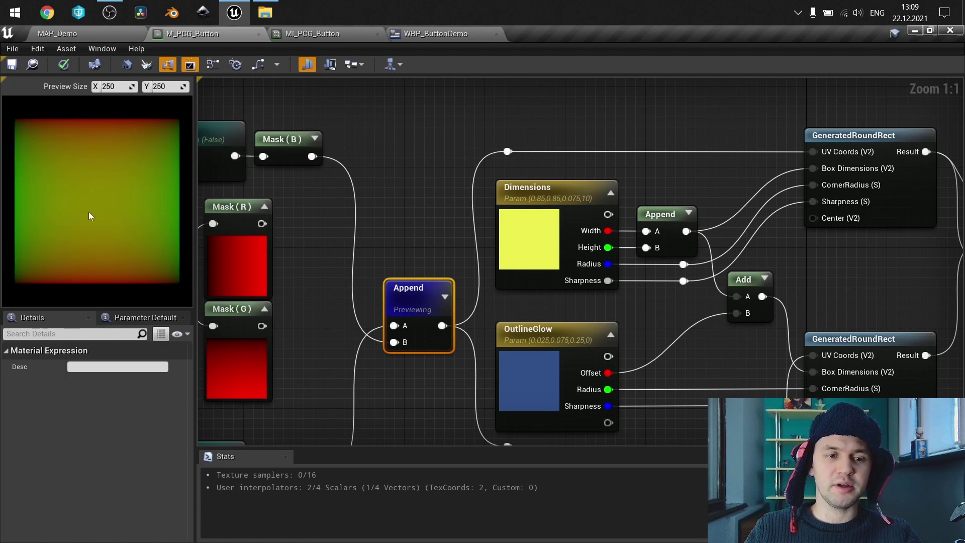
- Stop previewing the Append node and preview the upper GeneratedRoundRect node, fed by the Dimensions parameter
{"action": "right_click", "coordinate": [400, 302]}
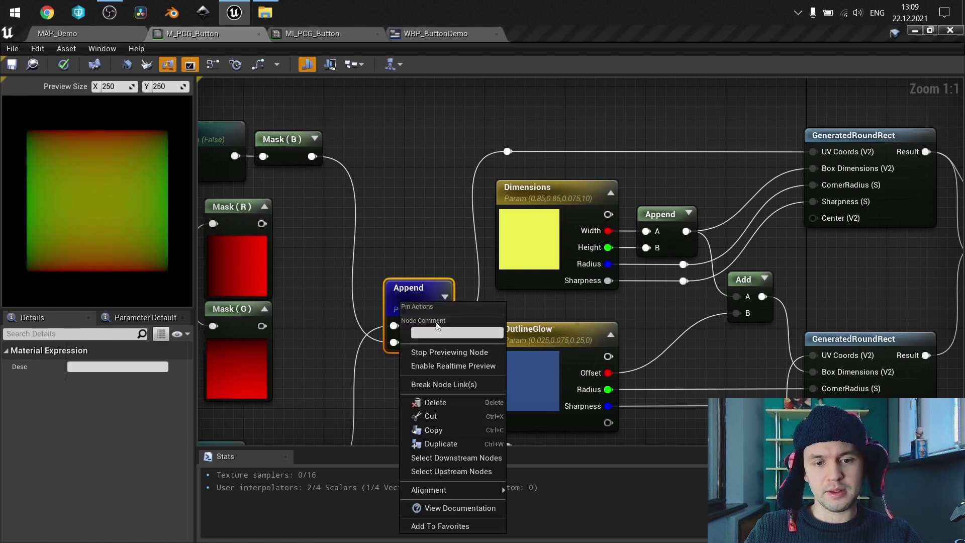
{"action": "left_click", "coordinate": [432, 349]}
{"action": "right_click_drag", "start_coordinate": [518, 246], "coordinate": [321, 217]}
{"action": "right_click_drag", "start_coordinate": [656, 242], "coordinate": [597, 282]}
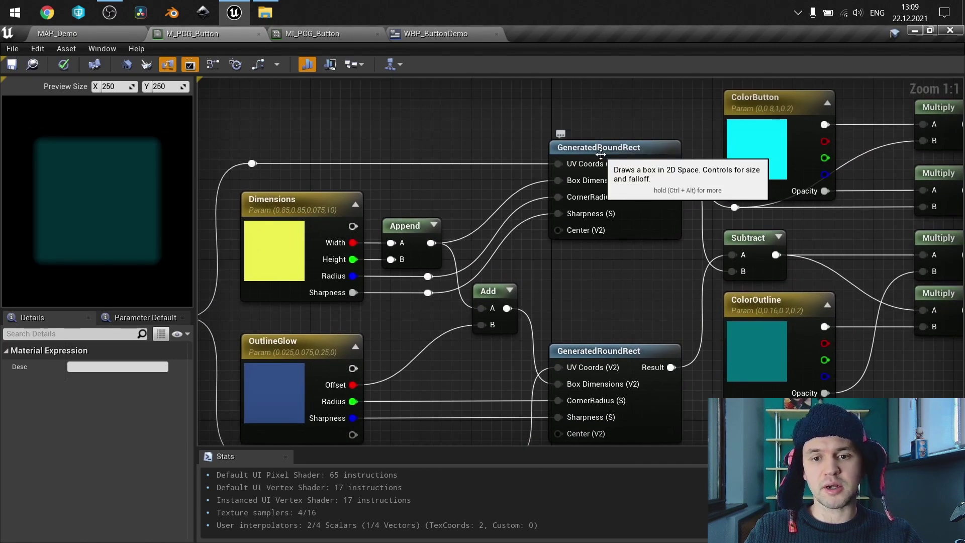
{"action": "left_click", "coordinate": [600, 155]}
{"action": "right_click", "coordinate": [595, 144]}
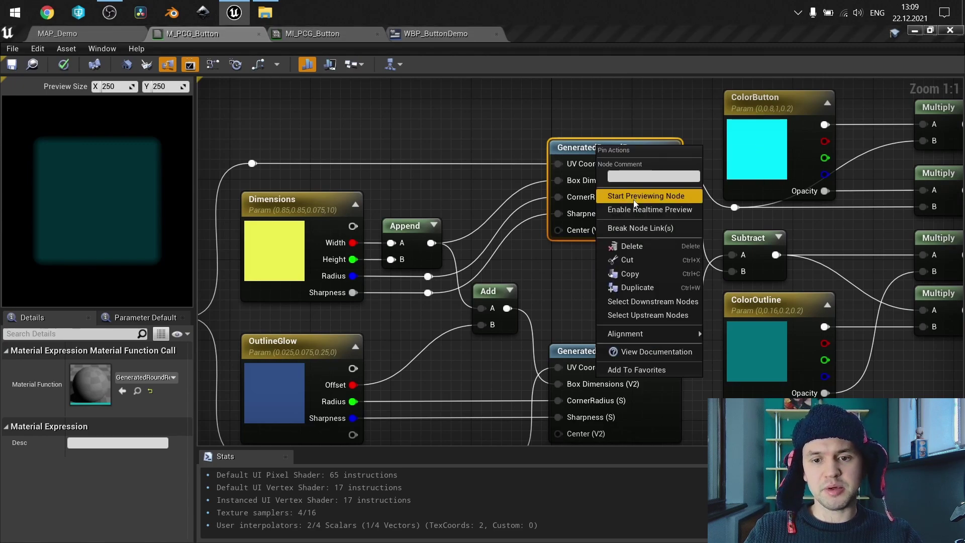
{"action": "left_click", "coordinate": [615, 193]}
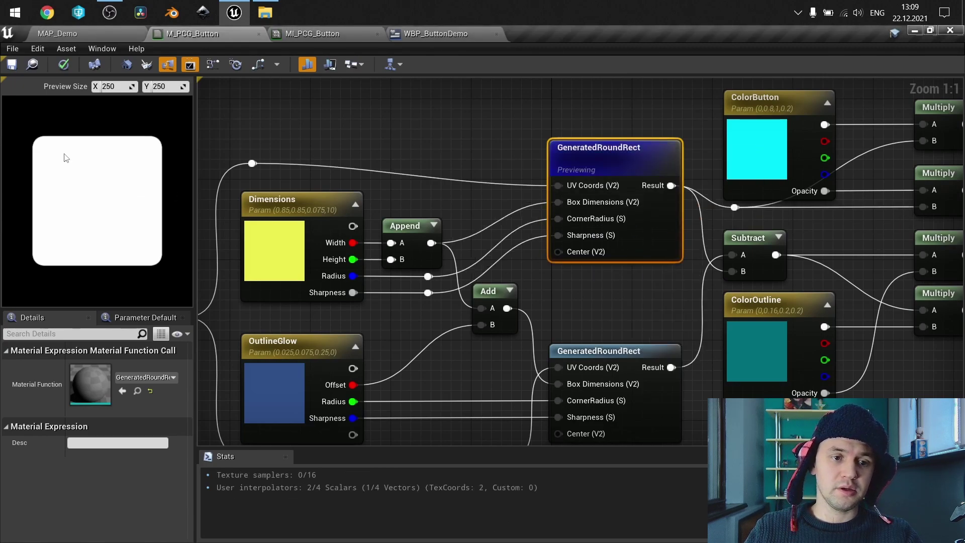
- Inspect the Dimensions and OutlineGlow parameters, including OutlineGlow's default values and channel names
{"action": "right_click_drag", "start_coordinate": [598, 307], "coordinate": [743, 284]}
{"action": "left_click", "coordinate": [424, 201]}
{"action": "left_click", "coordinate": [426, 350]}
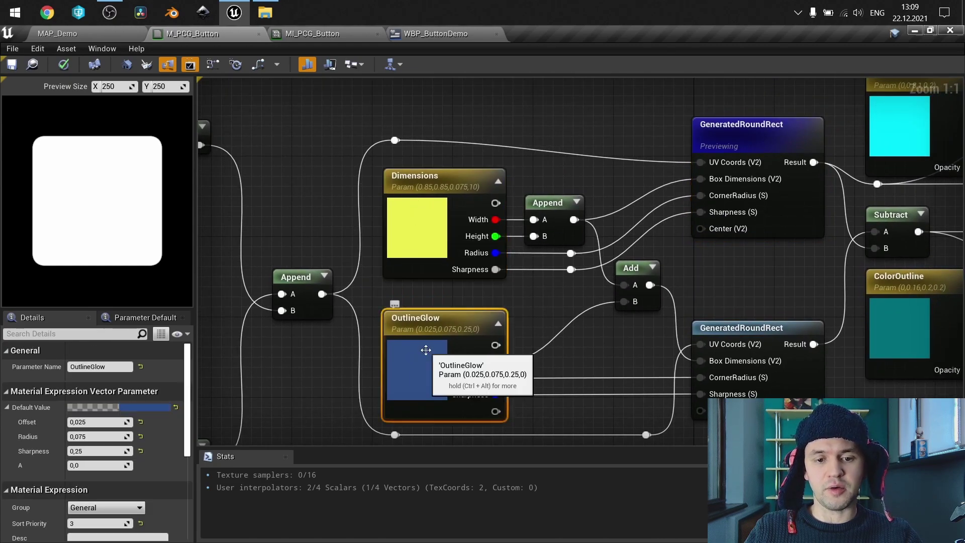
{"action": "scroll", "coordinate": [187, 399], "scroll_direction": "down", "scroll_amount": 1}
{"action": "scroll", "coordinate": [187, 399], "scroll_direction": "down", "scroll_amount": 5}
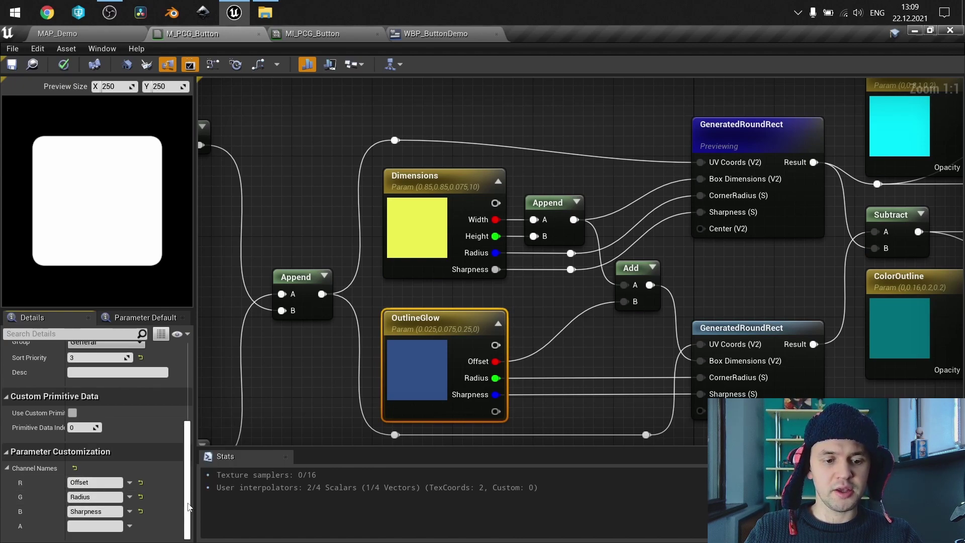
{"action": "scroll", "coordinate": [187, 507], "scroll_direction": "up", "scroll_amount": 7}
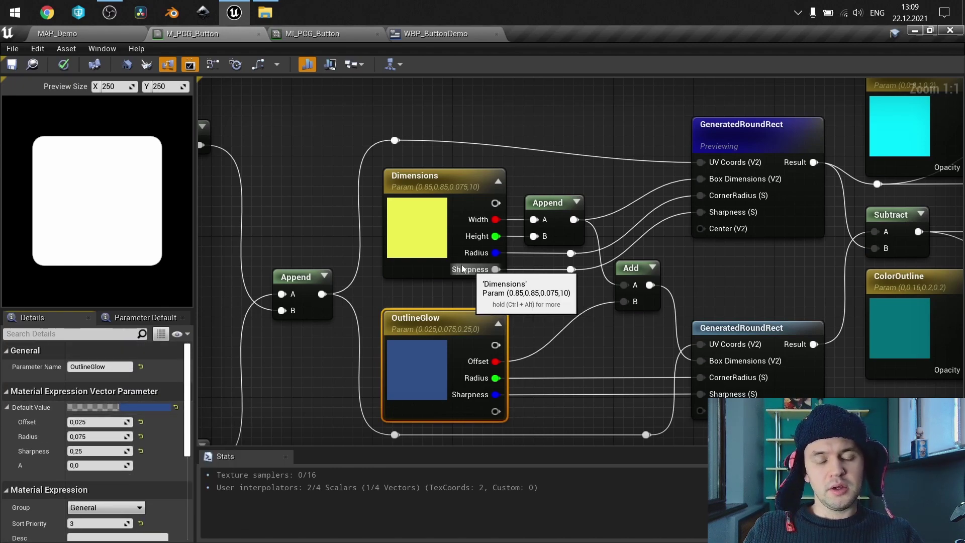
- Stop previewing the upper GeneratedRoundRect node and examine how Dimensions and OutlineGlow feed the lower GeneratedRoundRect node
{"action": "right_click", "coordinate": [728, 148]}
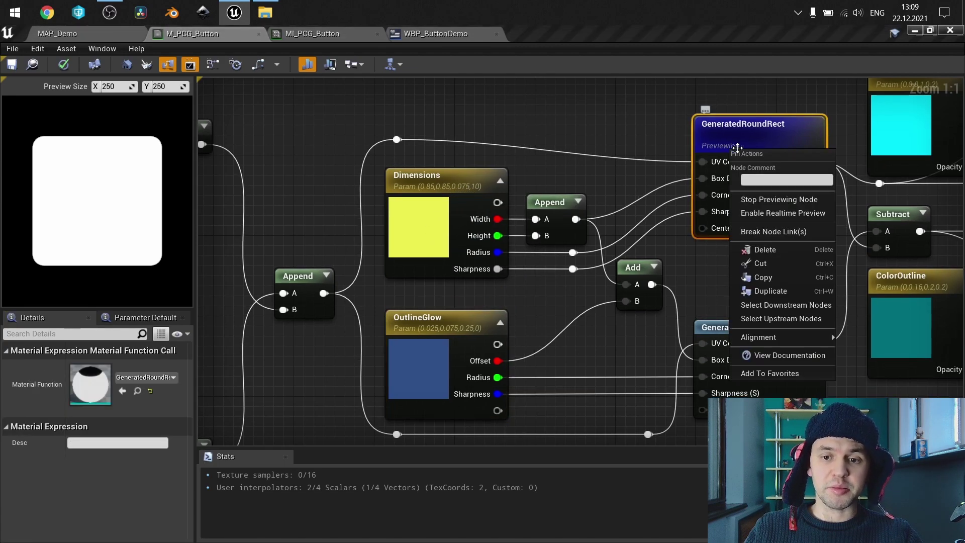
{"action": "left_click", "coordinate": [764, 199]}
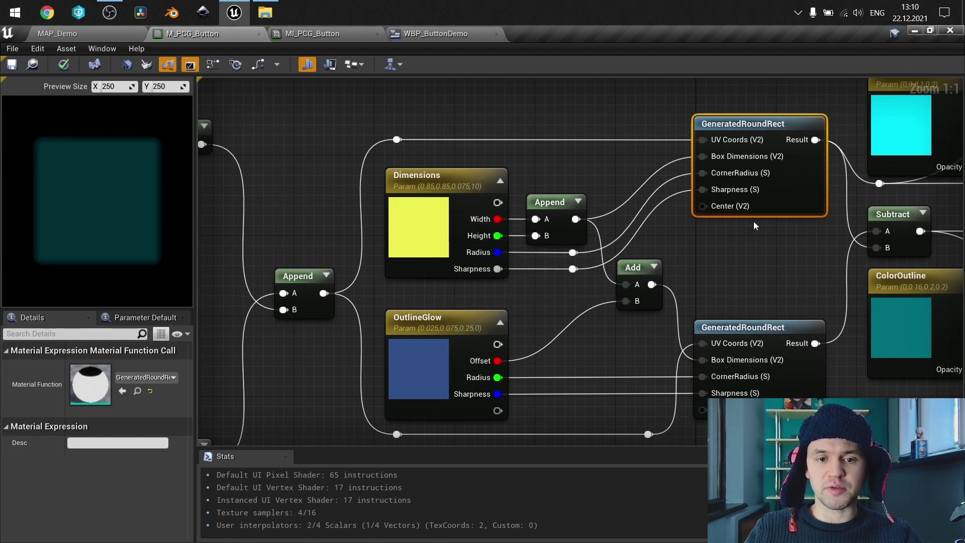
{"action": "right_click_drag", "start_coordinate": [759, 224], "coordinate": [664, 242]}
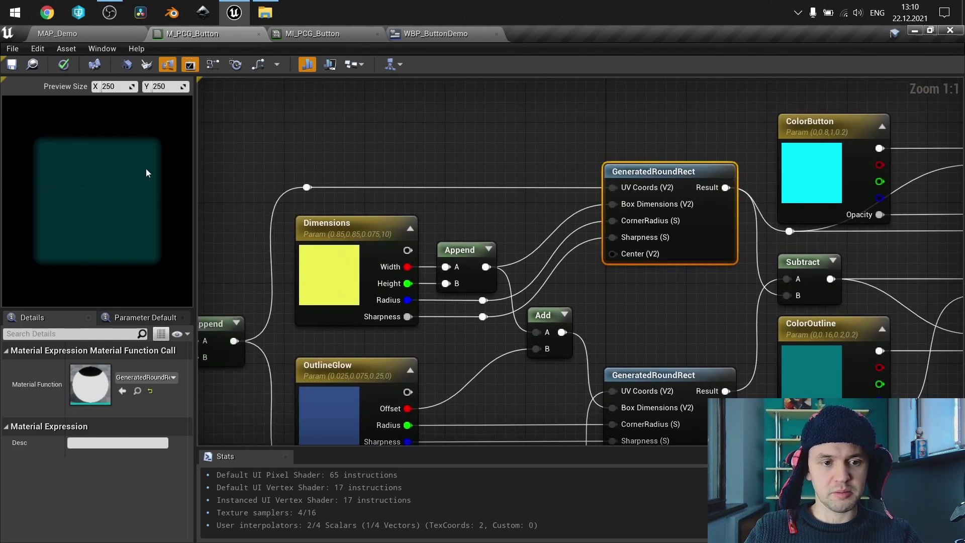
{"action": "right_click_drag", "start_coordinate": [631, 317], "coordinate": [644, 198]}
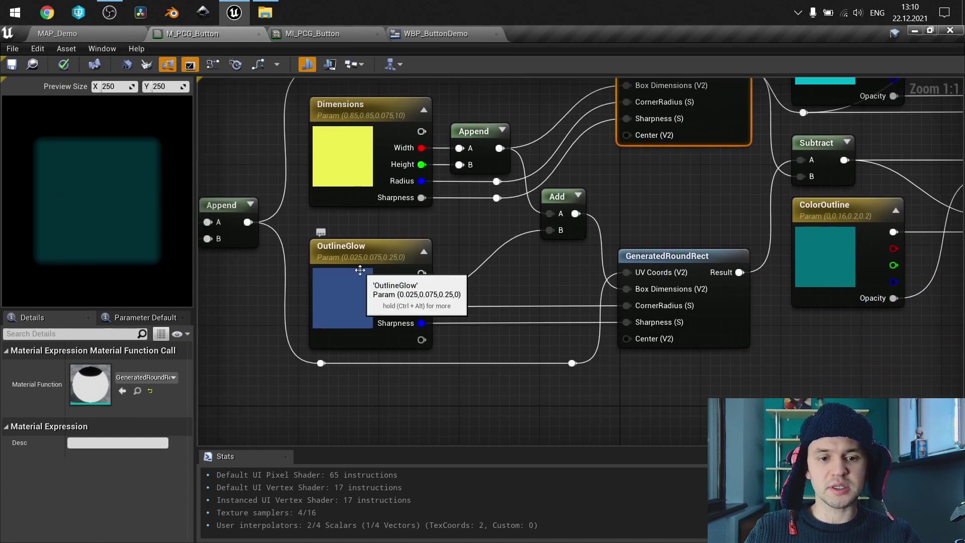
{"action": "left_click", "coordinate": [466, 240]}
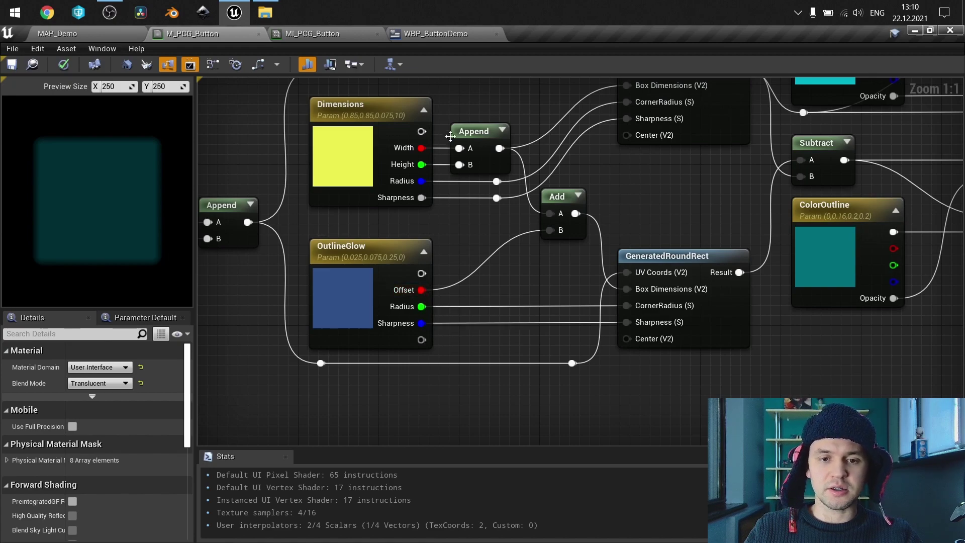
{"action": "right_click_drag", "start_coordinate": [693, 257], "coordinate": [676, 283]}
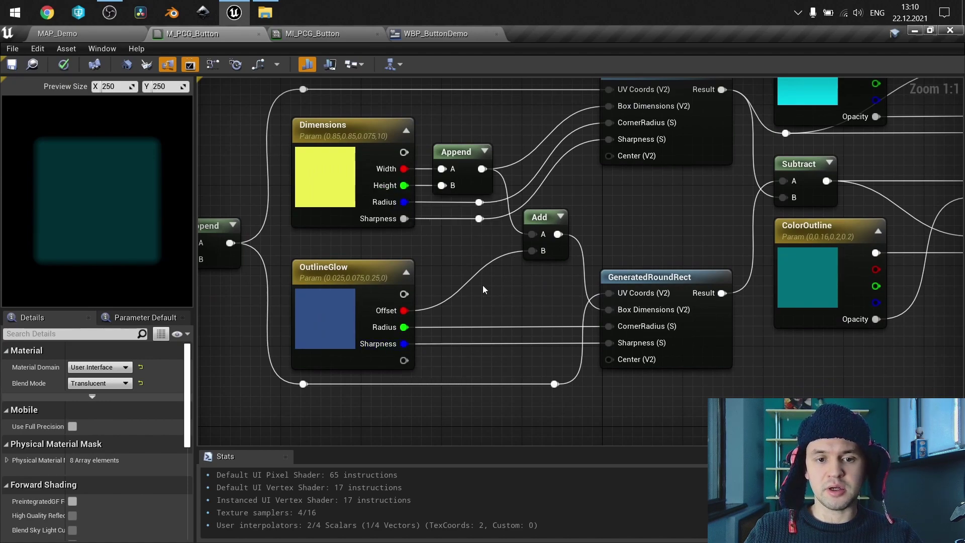
{"action": "right_click_drag", "start_coordinate": [587, 358], "coordinate": [476, 370]}
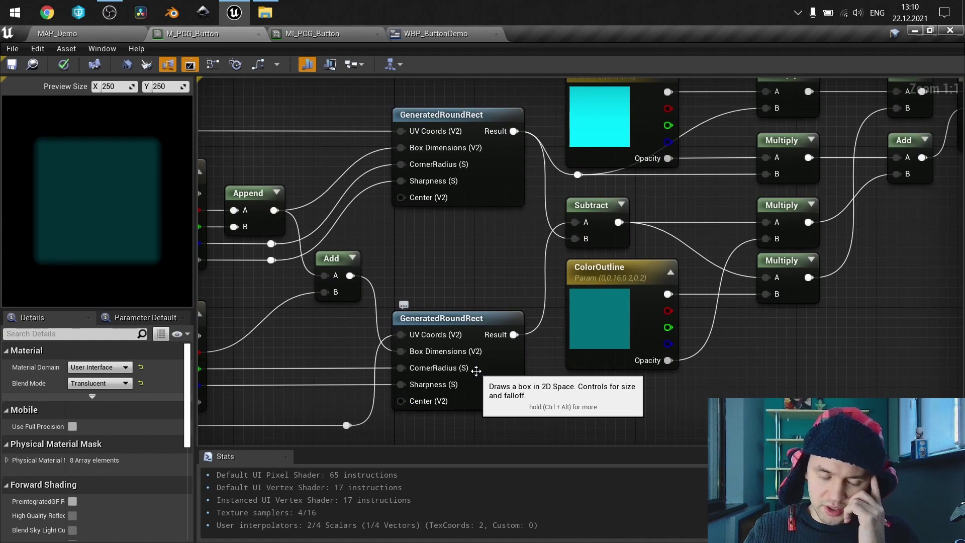
- Preview the Subtract node fed by both GeneratedRoundRect results, enlarge the preview image, and stop the node preview
{"action": "right_click_drag", "start_coordinate": [480, 255], "coordinate": [571, 251]}
{"action": "right_click", "coordinate": [665, 210]}
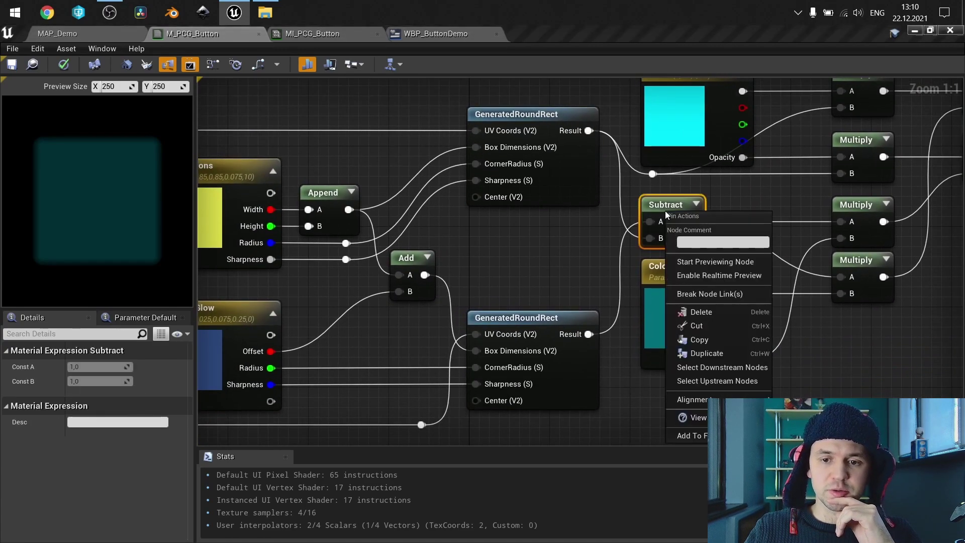
{"action": "right_click_drag", "start_coordinate": [287, 284], "coordinate": [377, 302]}
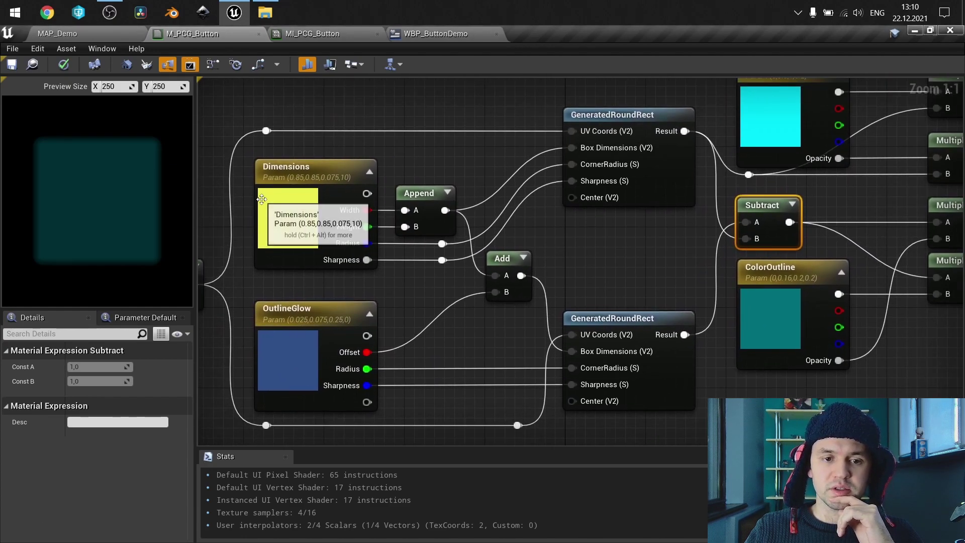
{"action": "right_click", "coordinate": [757, 206]}
{"action": "left_click", "coordinate": [775, 261]}
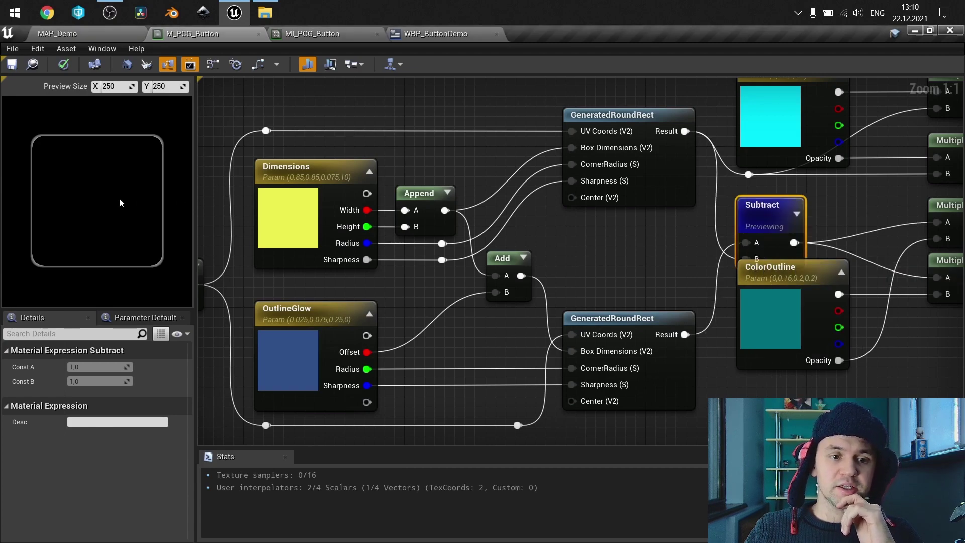
{"action": "scroll", "coordinate": [140, 138], "scroll_direction": "up", "scroll_amount": 3}
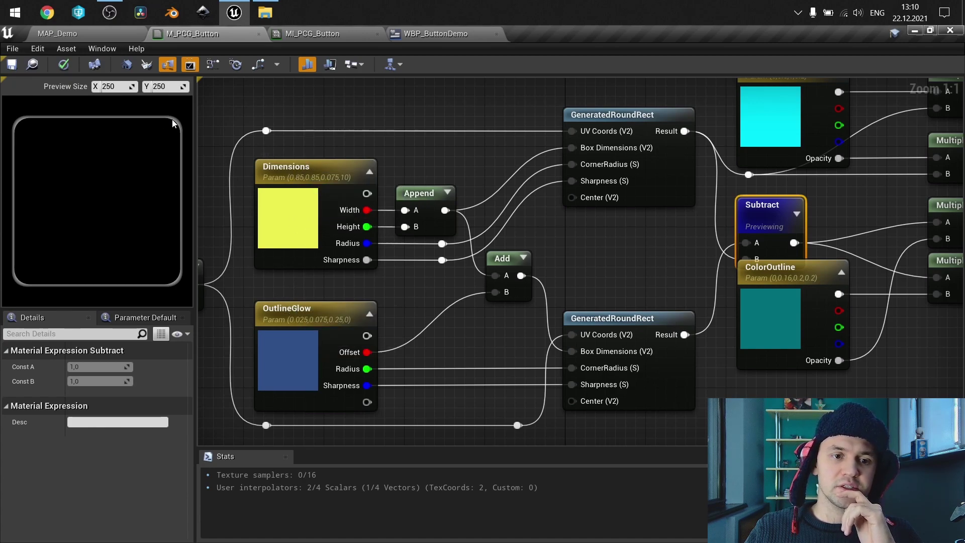
{"action": "right_click", "coordinate": [762, 217]}
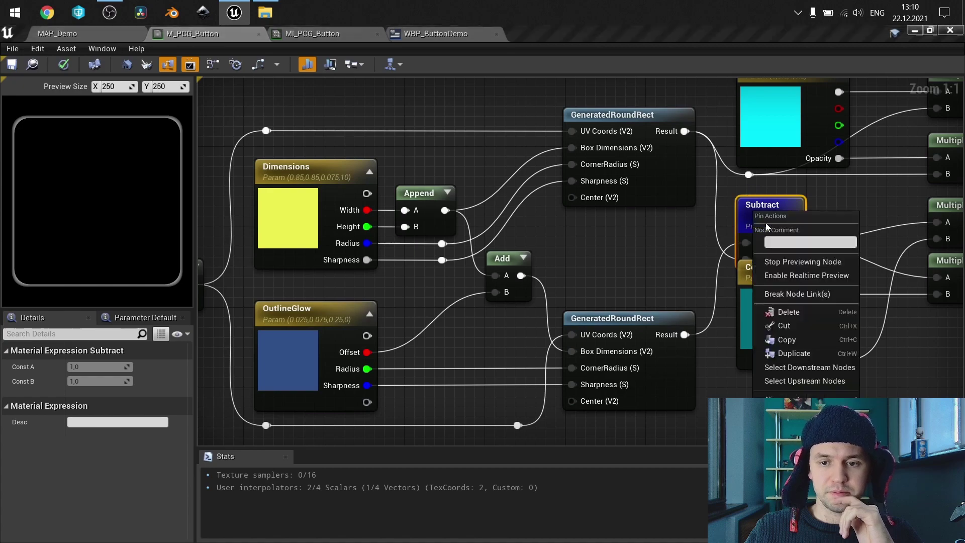
{"action": "left_click", "coordinate": [776, 261]}
- Inspect the ColorButton and ColorOutline parameters and their connections through the Multiply and Add nodes to the material output
{"action": "right_click_drag", "start_coordinate": [873, 196], "coordinate": [699, 198]}
{"action": "left_click", "coordinate": [664, 356]}
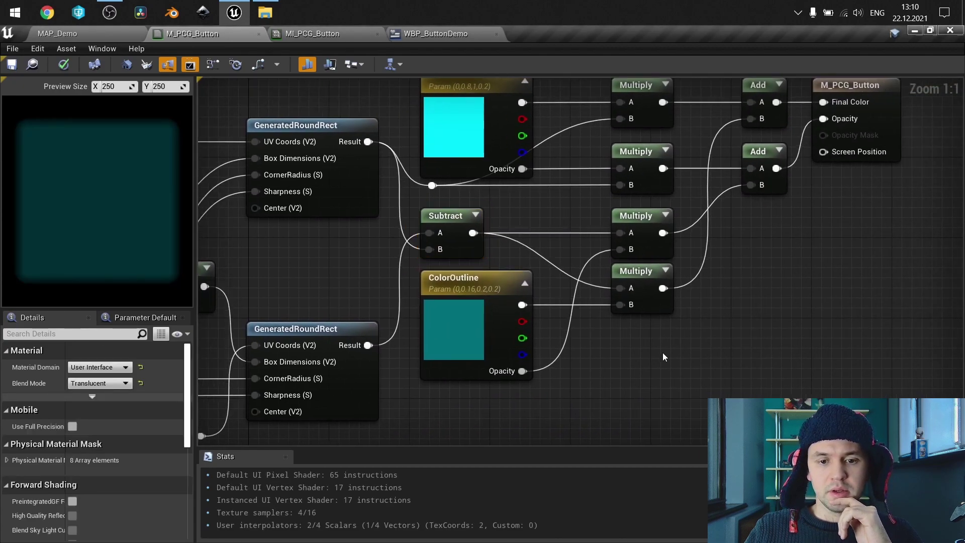
{"action": "scroll", "coordinate": [659, 352], "scroll_direction": "down", "scroll_amount": 1}
{"action": "left_click", "coordinate": [482, 178]}
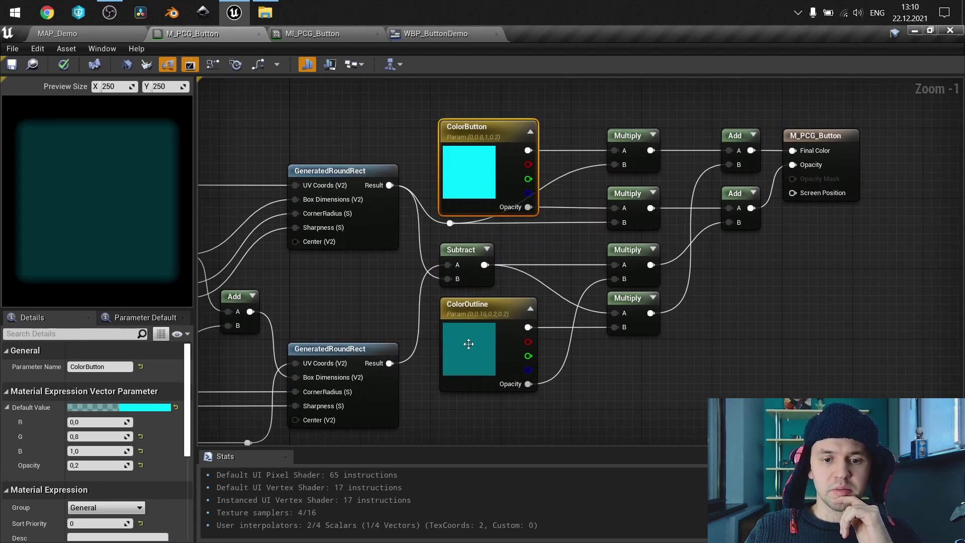
{"action": "left_click", "coordinate": [468, 343]}
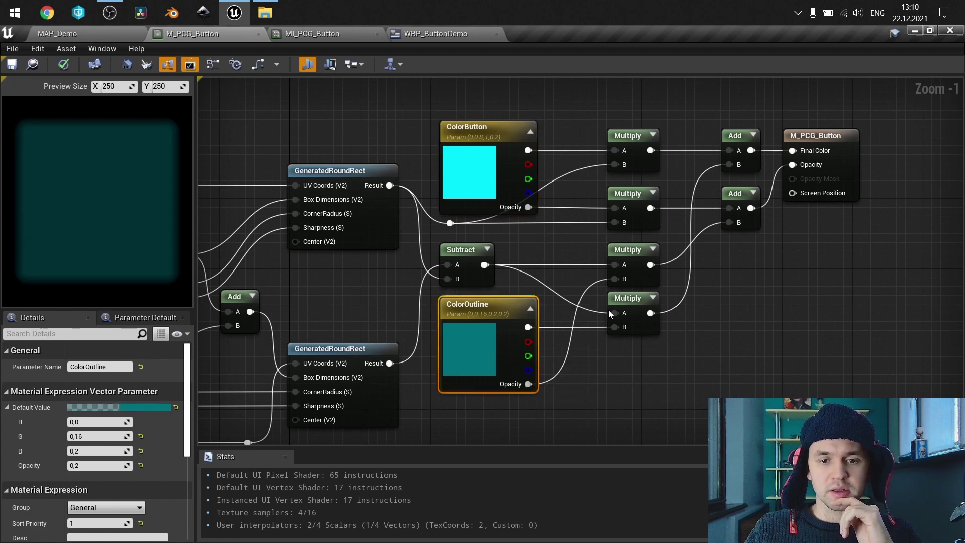
{"action": "left_click", "coordinate": [529, 237]}
{"action": "scroll", "coordinate": [532, 238], "scroll_direction": "up", "scroll_amount": 1}
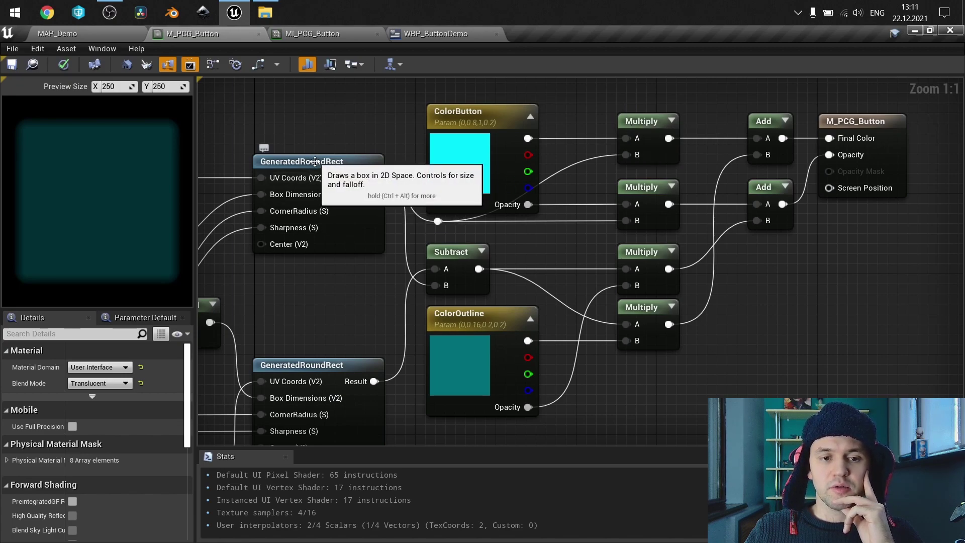
- Review the Multiply and Add connections into the M_PCG_Button output, and view the resulting button in the MI_PCG_Button instance preview
{"action": "right_click_drag", "start_coordinate": [572, 245], "coordinate": [522, 238]}
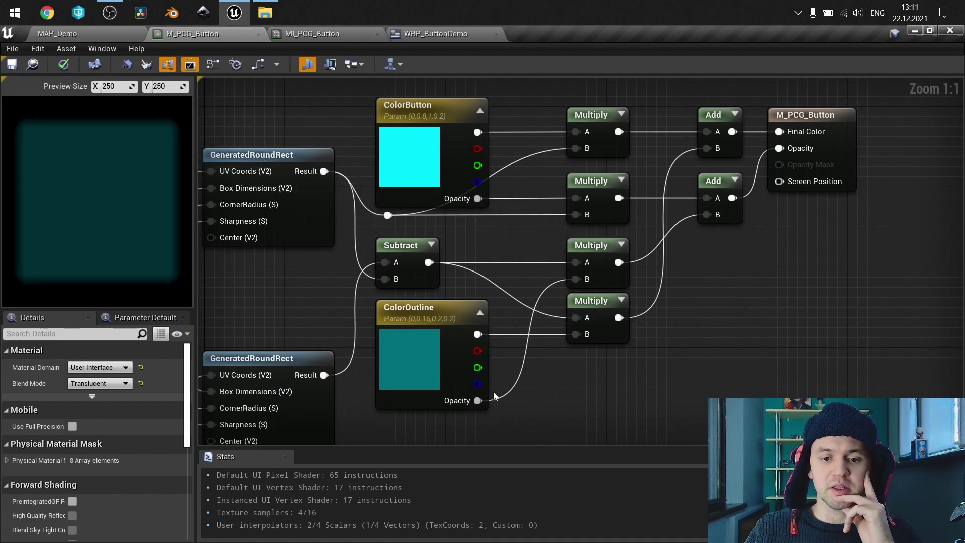
{"action": "right_click_drag", "start_coordinate": [534, 285], "coordinate": [444, 342]}
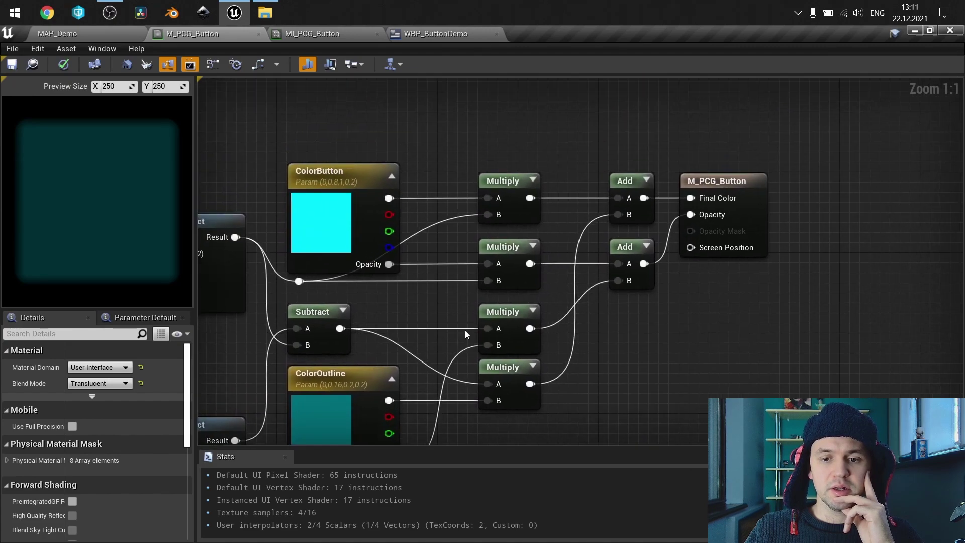
{"action": "scroll", "coordinate": [404, 281], "scroll_direction": "down", "scroll_amount": 2}
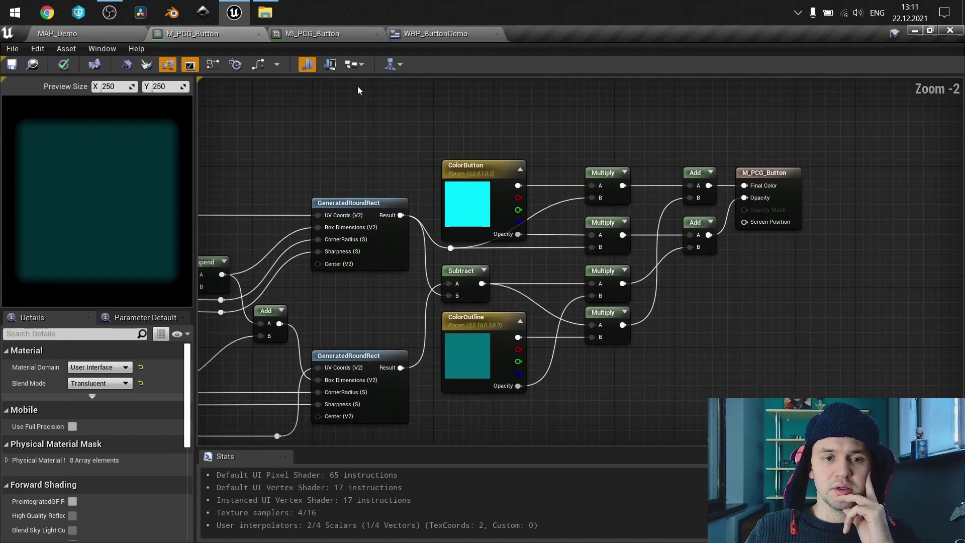
{"action": "left_click", "coordinate": [339, 34]}
{"action": "scroll", "coordinate": [167, 343], "scroll_direction": "up", "scroll_amount": 3}
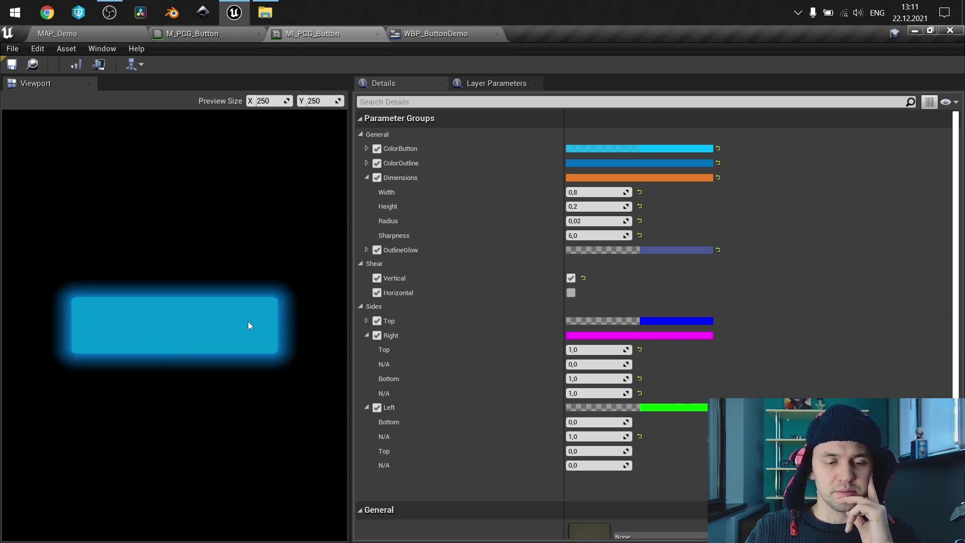
- Try deleting a block of nodes in the M_PCG_Button graph, and undo the deletion
{"action": "left_click", "coordinate": [220, 36]}
{"action": "scroll", "coordinate": [397, 136], "scroll_direction": "down", "scroll_amount": 2}
{"action": "scroll", "coordinate": [676, 219], "scroll_direction": "up", "scroll_amount": 2}
{"action": "left_click_drag", "start_coordinate": [673, 236], "coordinate": [533, 100]}
{"action": "key", "text": "Delete"}
{"action": "key", "text": "ctrl+z"}
{"action": "right_click_drag", "start_coordinate": [601, 231], "coordinate": [404, 269]}
- Show the MI_PCG_Button instance's General, Shear and Sides parameter groups with their individual parameters collapsed
{"action": "left_click", "coordinate": [322, 38]}
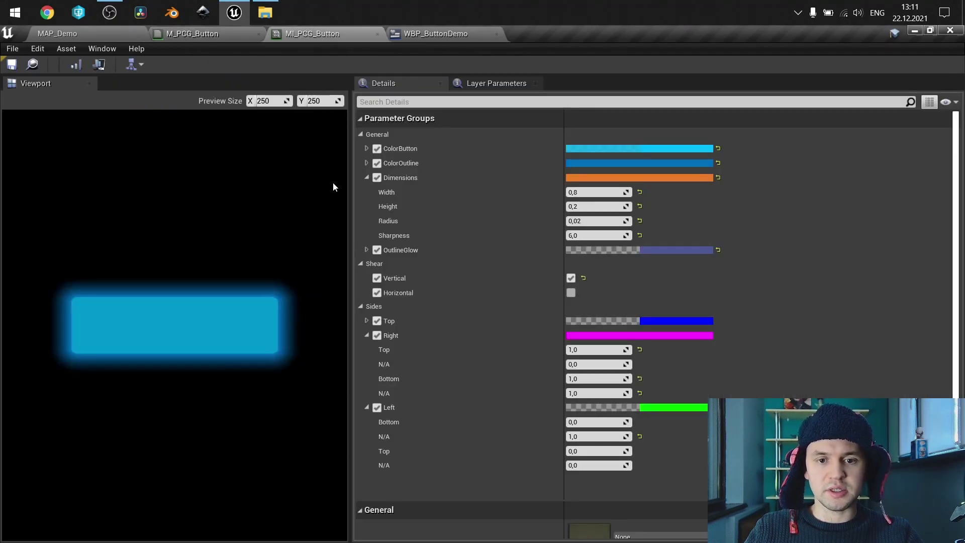
{"action": "left_click", "coordinate": [360, 134]}
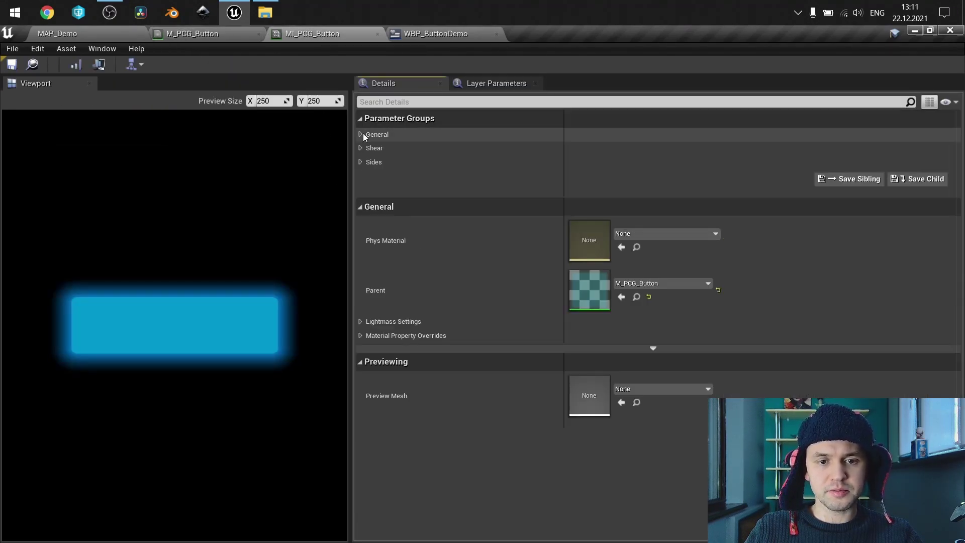
{"action": "left_click", "coordinate": [359, 148]}
{"action": "left_click", "coordinate": [359, 191]}
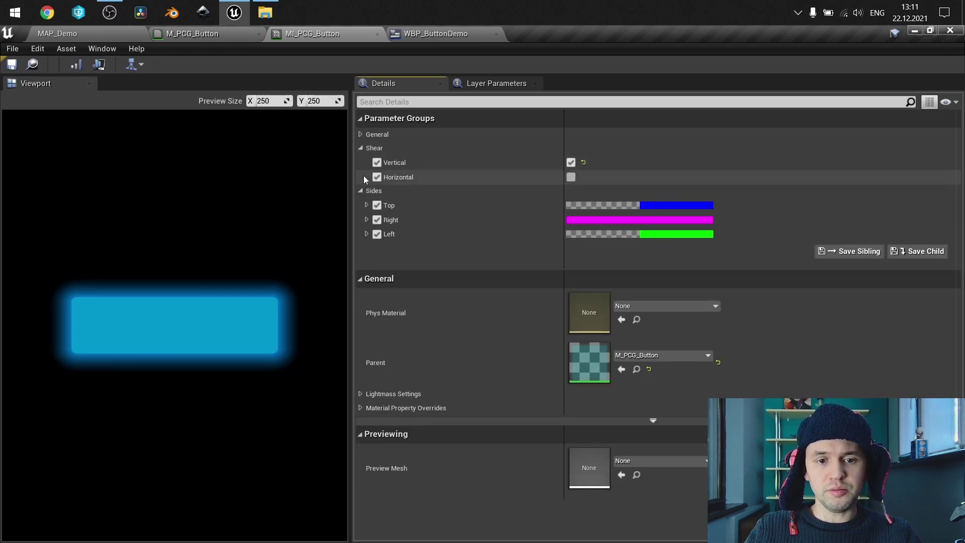
{"action": "left_click", "coordinate": [360, 134]}
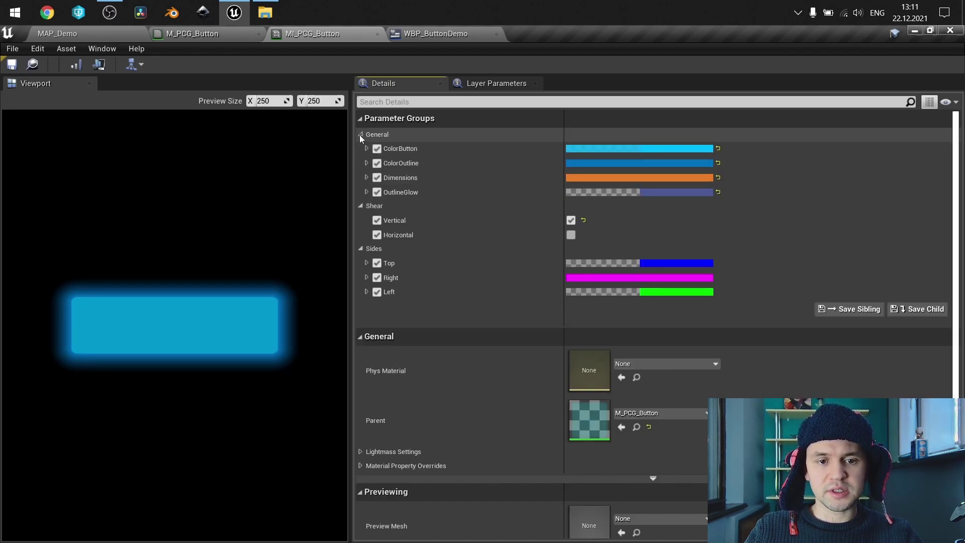
- Disable the Vertical shear in MI_PCG_Button and set the Height under Dimensions to 0,8
{"action": "left_click", "coordinate": [571, 221]}
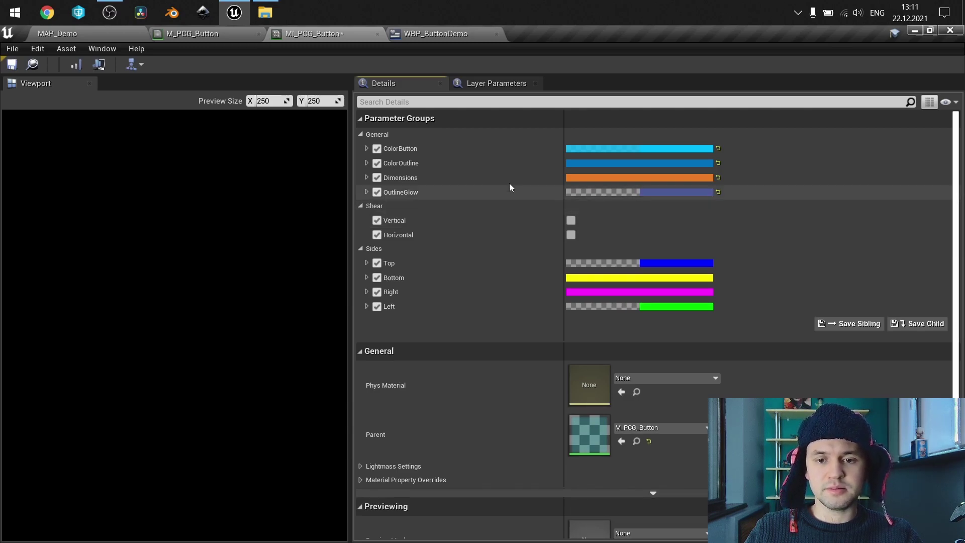
{"action": "left_click", "coordinate": [366, 178]}
{"action": "left_click", "coordinate": [591, 206]}
{"action": "type", "text": "0,8"}
{"action": "key", "text": "Return"}
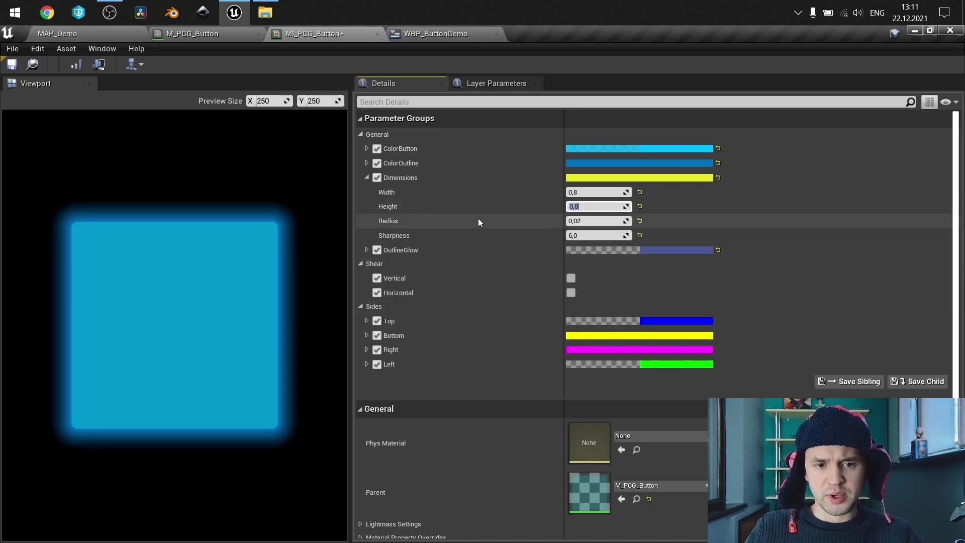
- Expand the Top, Bottom, Right and Left parameters under Sides to show their channel values
{"action": "left_click", "coordinate": [366, 321]}
{"action": "left_click", "coordinate": [367, 394]}
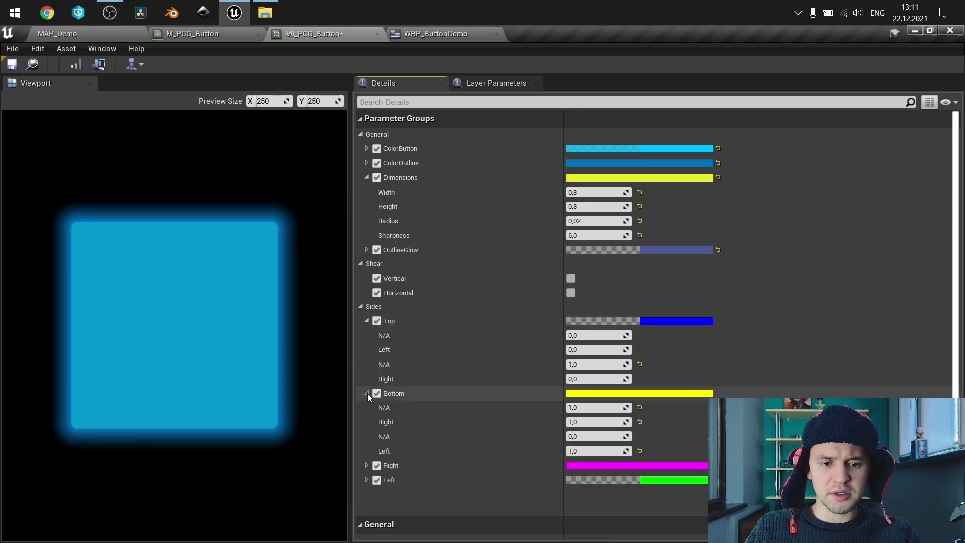
{"action": "scroll", "coordinate": [367, 421], "scroll_direction": "down", "scroll_amount": 1}
{"action": "left_click", "coordinate": [367, 425]}
{"action": "scroll", "coordinate": [366, 426], "scroll_direction": "down", "scroll_amount": 1}
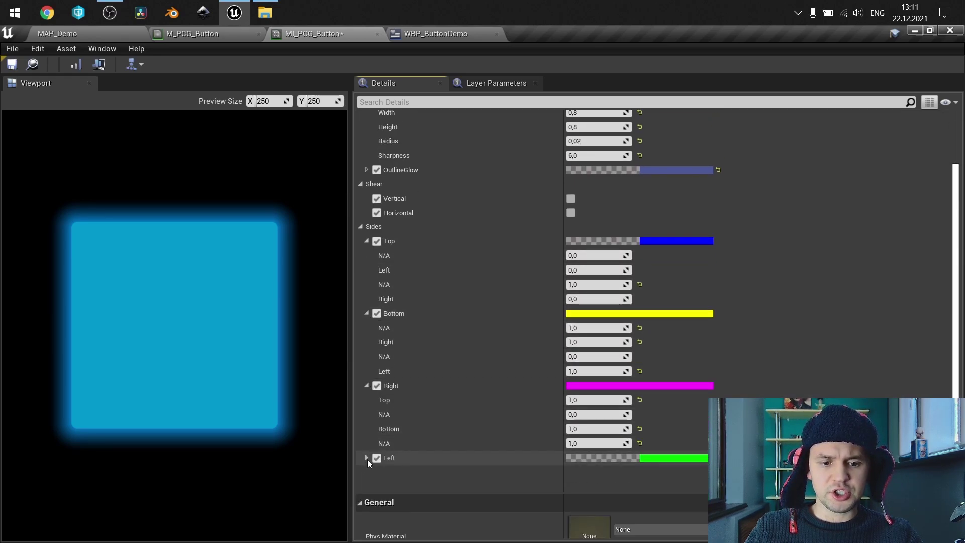
{"action": "left_click", "coordinate": [367, 458]}
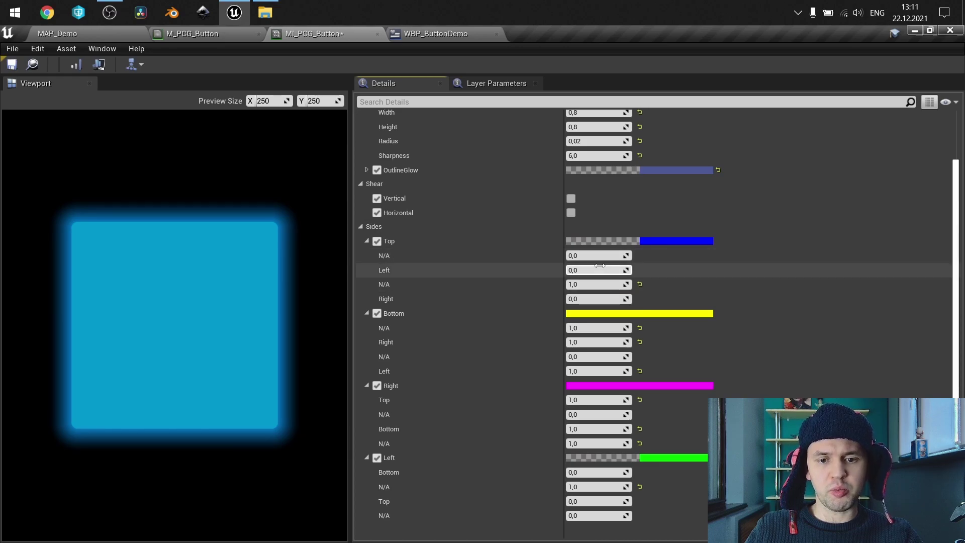
- Try raising the Left and Right values of the Top parameter, with Right at 0,304762, and reset Top to its defaults
{"action": "left_click_drag", "start_coordinate": [591, 269], "coordinate": [619, 299]}
{"action": "left_click", "coordinate": [640, 270]}
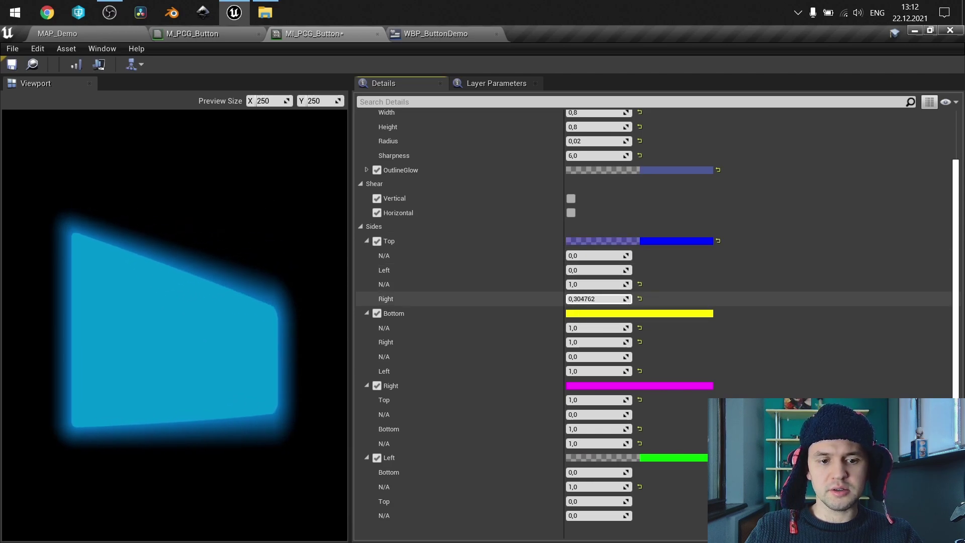
{"action": "left_click", "coordinate": [718, 242]}
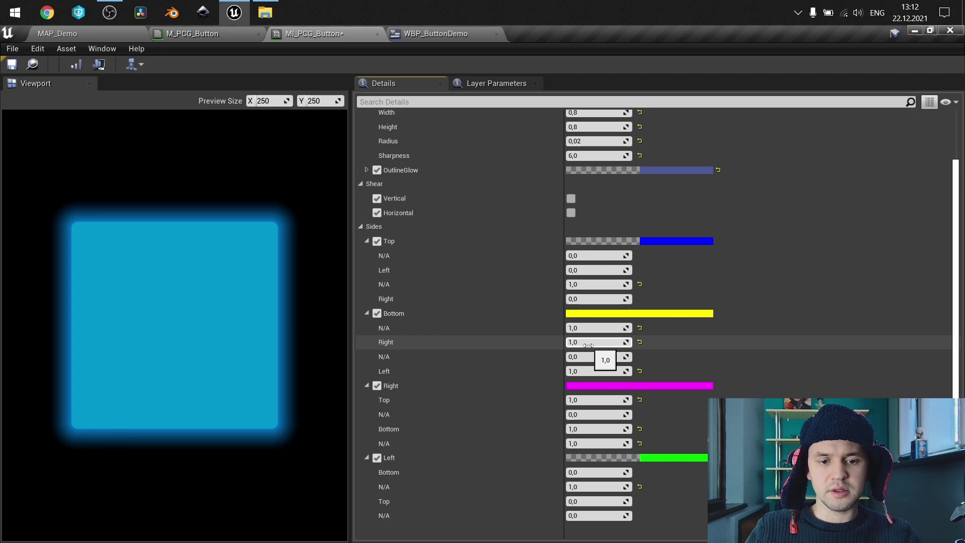
- Slant the bottom and top edges by setting Bottom's Right value to 0,845531 and Top's Right value to 0,228571
{"action": "mouse_move", "coordinate": [588, 346]}
{"action": "left_mouse_down"}
{"action": "mouse_move", "coordinate": [558, 345]}
{"action": "mouse_move", "coordinate": [573, 345]}
{"action": "left_mouse_up"}
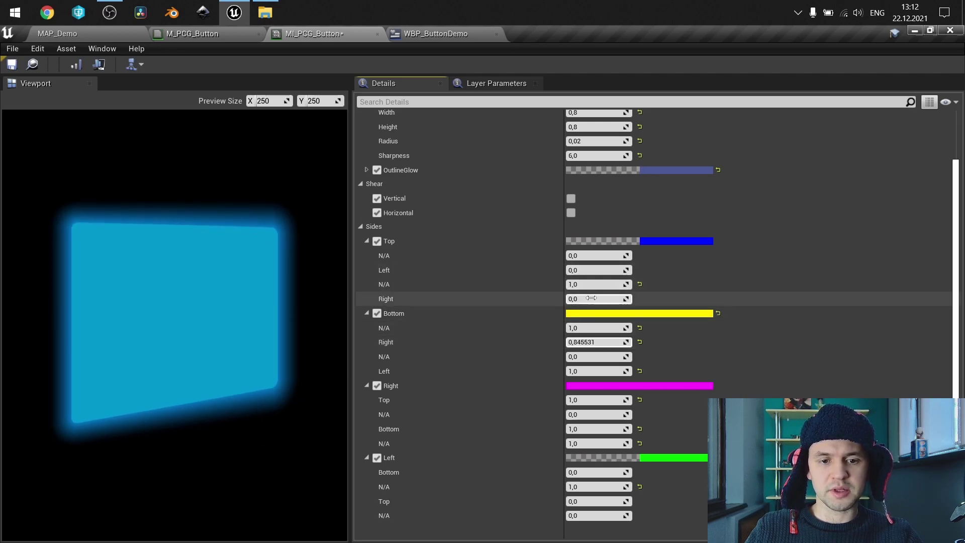
{"action": "left_click_drag", "start_coordinate": [583, 299], "coordinate": [608, 299]}
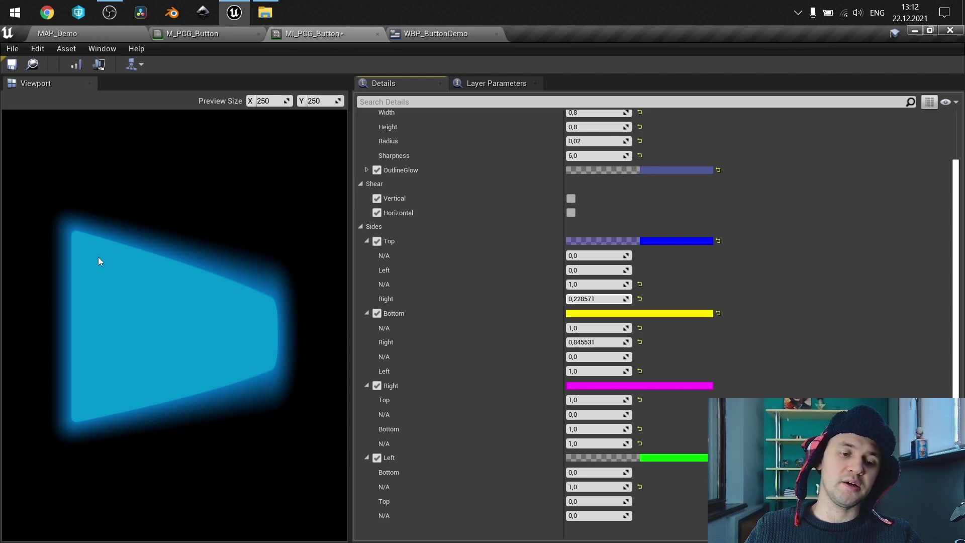
- Examine the shear switches and append section in the M_PCG_Button graph, and compare them with the slanted shape in the instance preview
{"action": "left_click", "coordinate": [193, 34]}
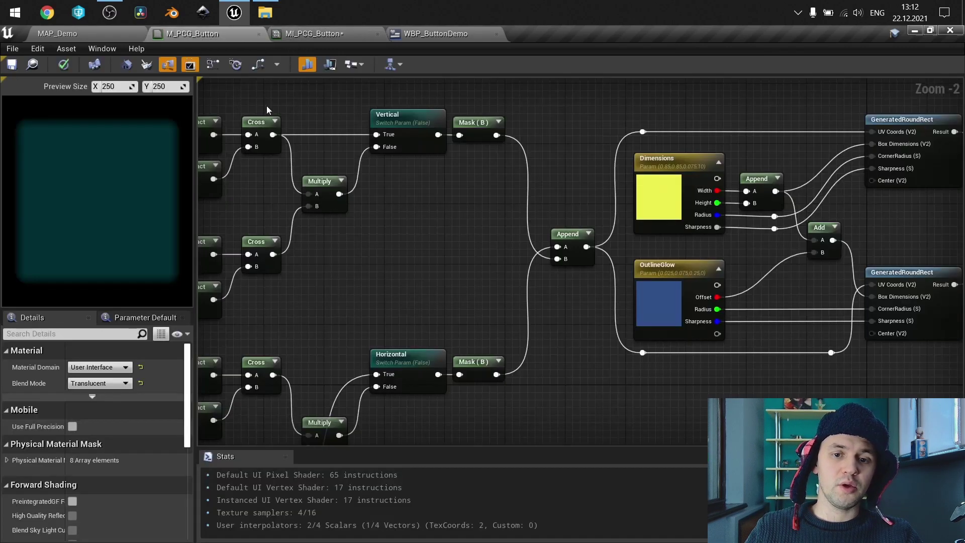
{"action": "scroll", "coordinate": [463, 252], "scroll_direction": "down", "scroll_amount": 1}
{"action": "right_click_drag", "start_coordinate": [463, 251], "coordinate": [350, 265]}
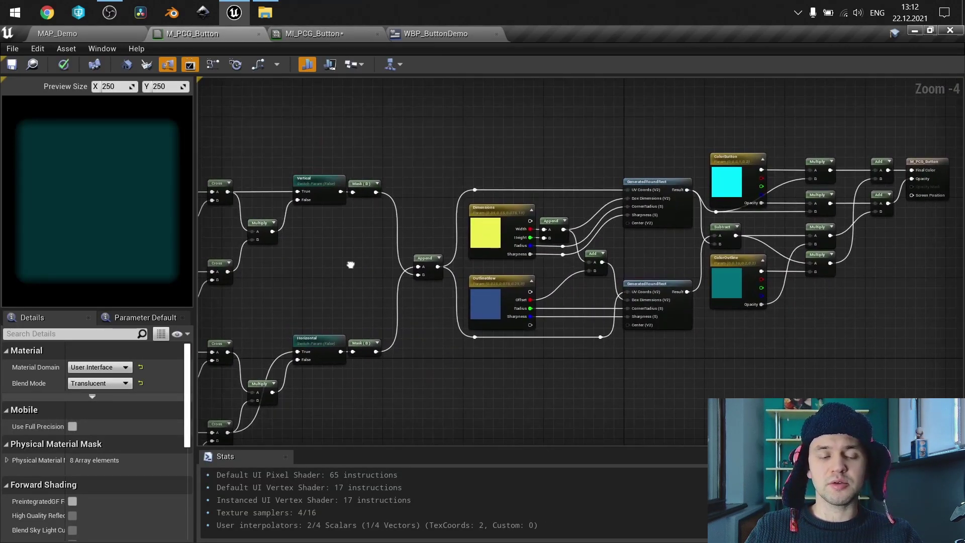
{"action": "left_click", "coordinate": [329, 37]}
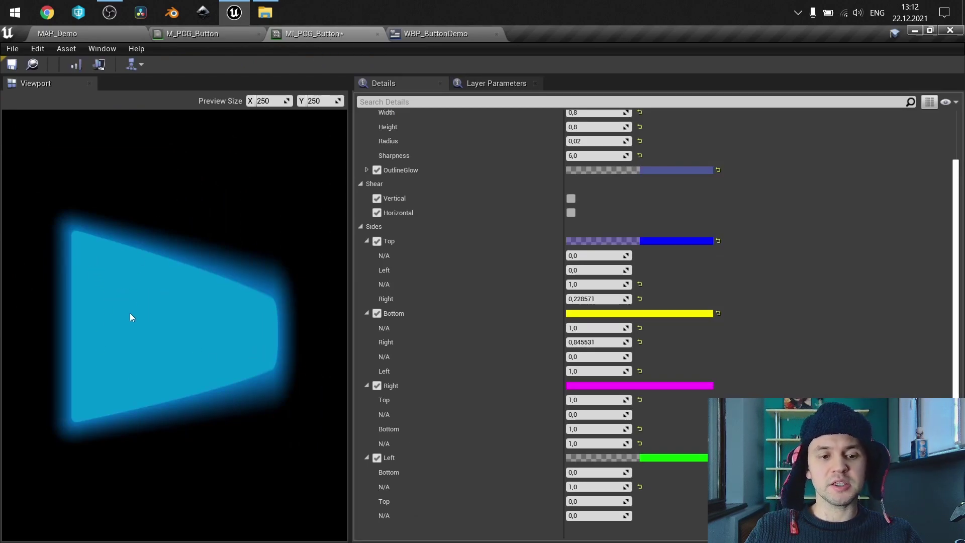
{"action": "scroll", "coordinate": [194, 351], "scroll_direction": "down", "scroll_amount": 5}
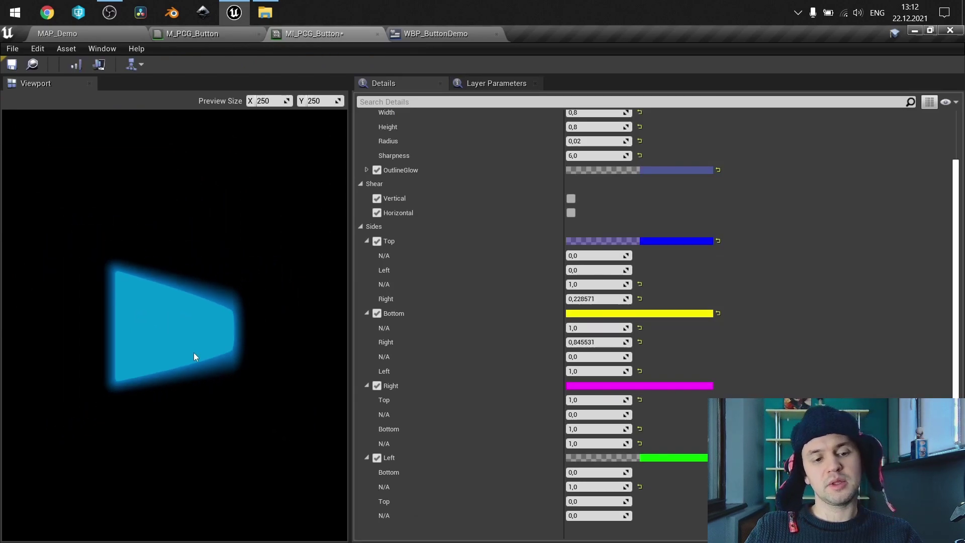
{"action": "scroll", "coordinate": [194, 352], "scroll_direction": "up", "scroll_amount": 2}
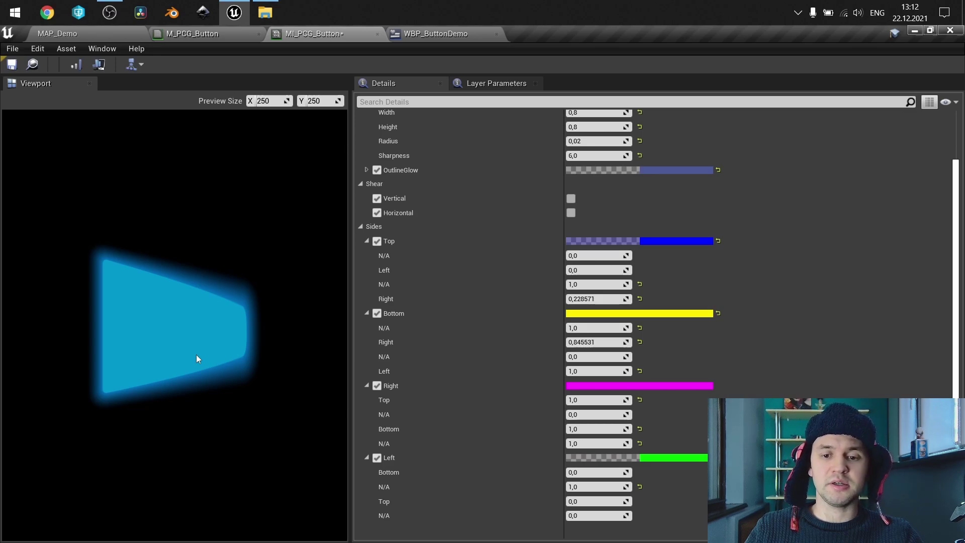
- Reset the Bottom and Top side parameters to their defaults and lower the Height under Dimensions to 0,518095
{"action": "left_click", "coordinate": [718, 313]}
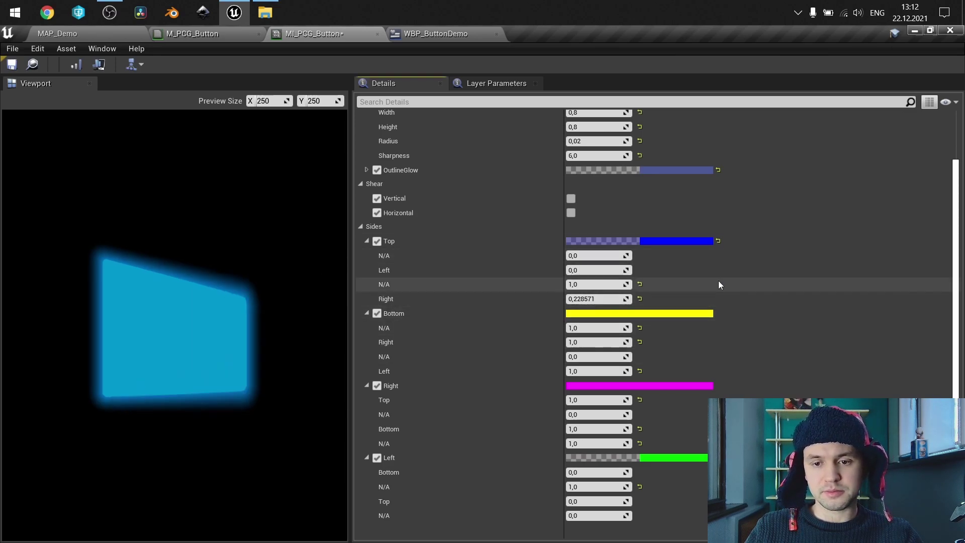
{"action": "left_click", "coordinate": [718, 241]}
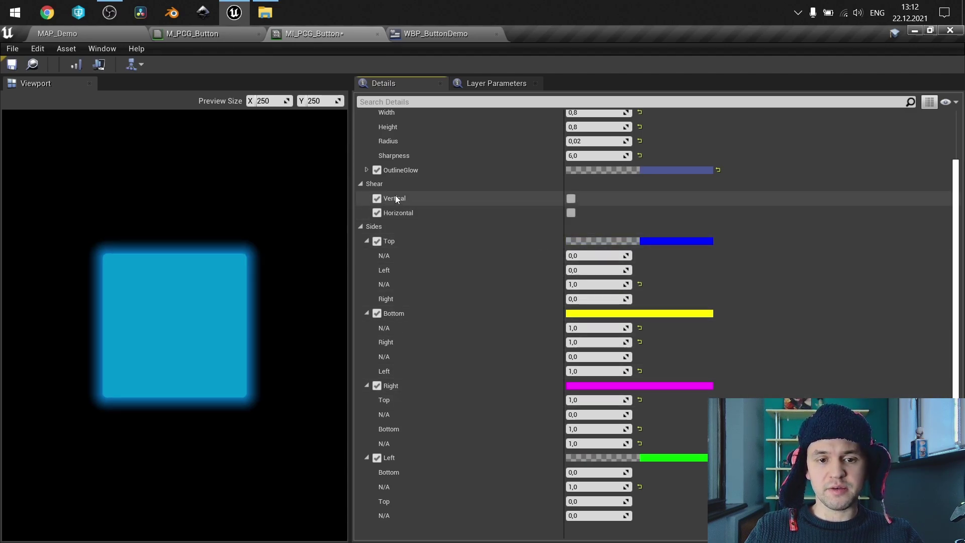
{"action": "scroll", "coordinate": [528, 221], "scroll_direction": "up", "scroll_amount": 3}
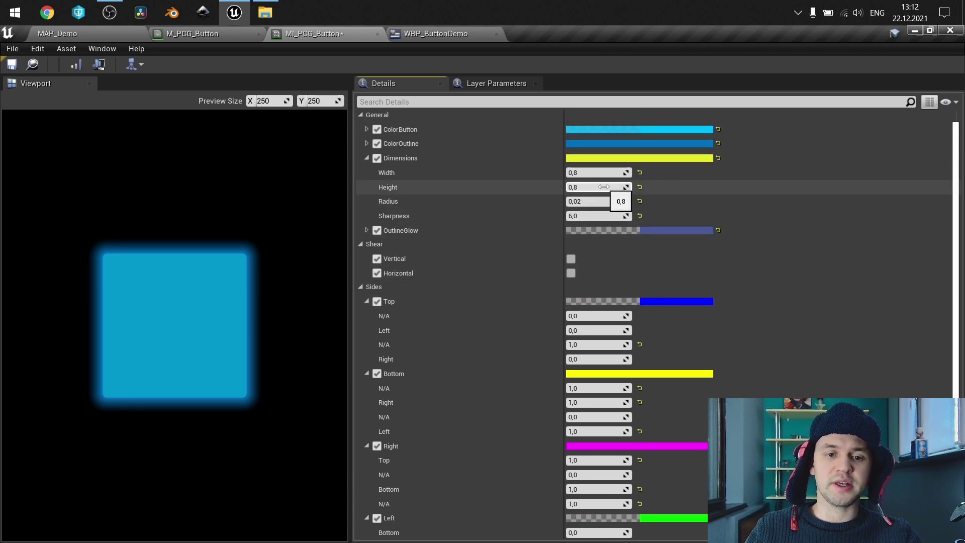
{"action": "left_click_drag", "start_coordinate": [603, 187], "coordinate": [601, 187]}
{"action": "scroll", "coordinate": [263, 317], "scroll_direction": "up", "scroll_amount": 2}
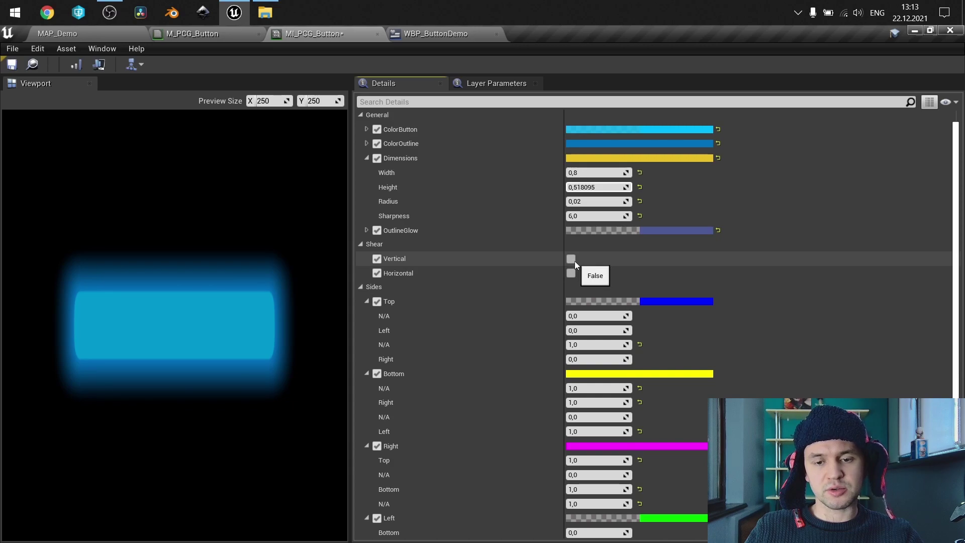
- Highlight the Top parameter's MakeFloat3, Subtract and Cross nodes in the M_PCG_Button graph, showing what feeds the Vertical switch
{"action": "left_click", "coordinate": [236, 37]}
{"action": "scroll", "coordinate": [387, 195], "scroll_direction": "up", "scroll_amount": 5}
{"action": "right_click_drag", "start_coordinate": [239, 250], "coordinate": [773, 265]}
{"action": "left_click_drag", "start_coordinate": [672, 280], "coordinate": [363, 169]}
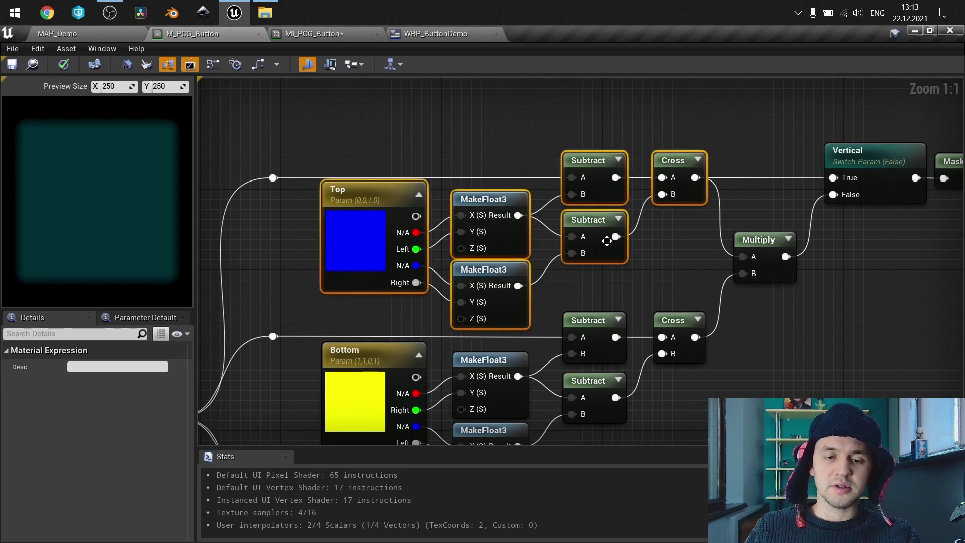
{"action": "left_click", "coordinate": [665, 245]}
{"action": "left_click_drag", "start_coordinate": [672, 280], "coordinate": [362, 169]}
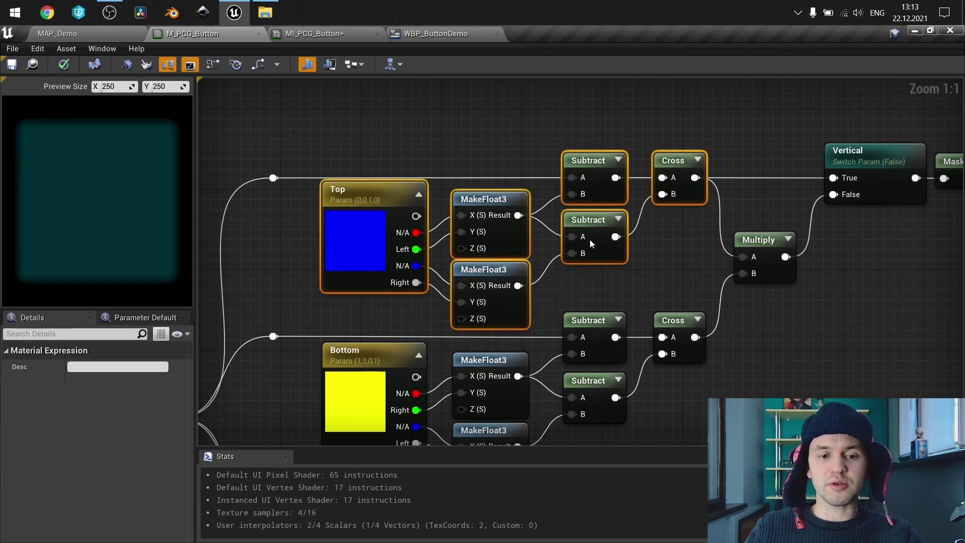
{"action": "left_click", "coordinate": [671, 259]}
- Examine how the Right and Left node chains feed the Horizontal switch, and compare them with the Vertical switch layout
{"action": "scroll", "coordinate": [674, 259], "scroll_direction": "down", "scroll_amount": 1}
{"action": "right_click_drag", "start_coordinate": [674, 258], "coordinate": [686, 232]}
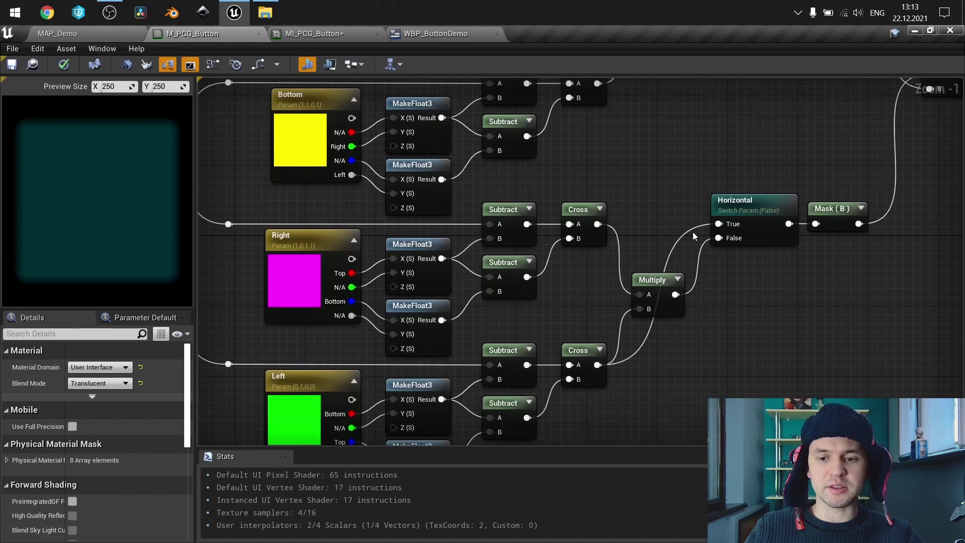
{"action": "right_click_drag", "start_coordinate": [643, 295], "coordinate": [693, 171]}
{"action": "left_click_drag", "start_coordinate": [676, 334], "coordinate": [346, 252]}
{"action": "left_click", "coordinate": [736, 297]}
{"action": "scroll", "coordinate": [712, 270], "scroll_direction": "down", "scroll_amount": 1}
{"action": "right_click_drag", "start_coordinate": [713, 270], "coordinate": [710, 515]}
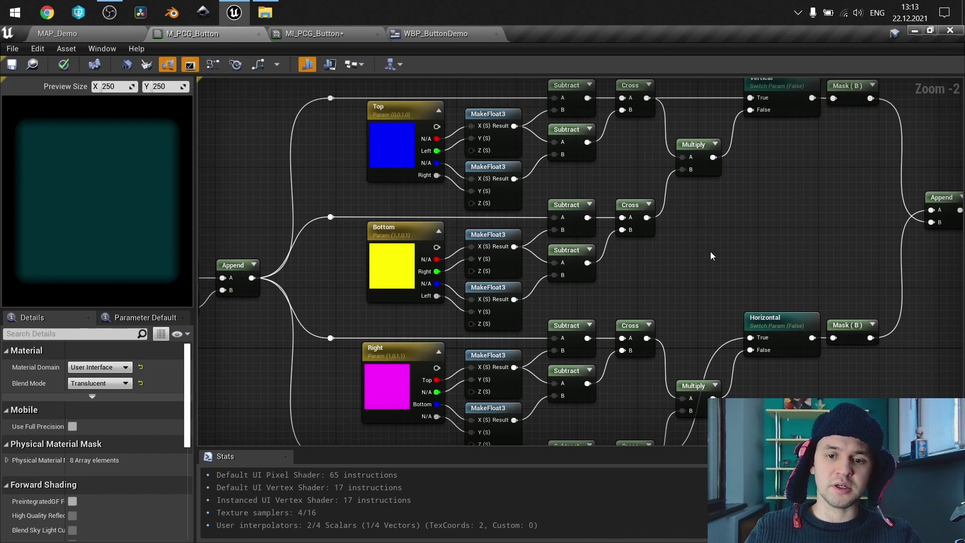
- Enable the Vertical shear in MI_PCG_Button and reduce the Height under Dimensions to 0,198095
{"action": "left_click", "coordinate": [327, 37]}
{"action": "left_click", "coordinate": [570, 258]}
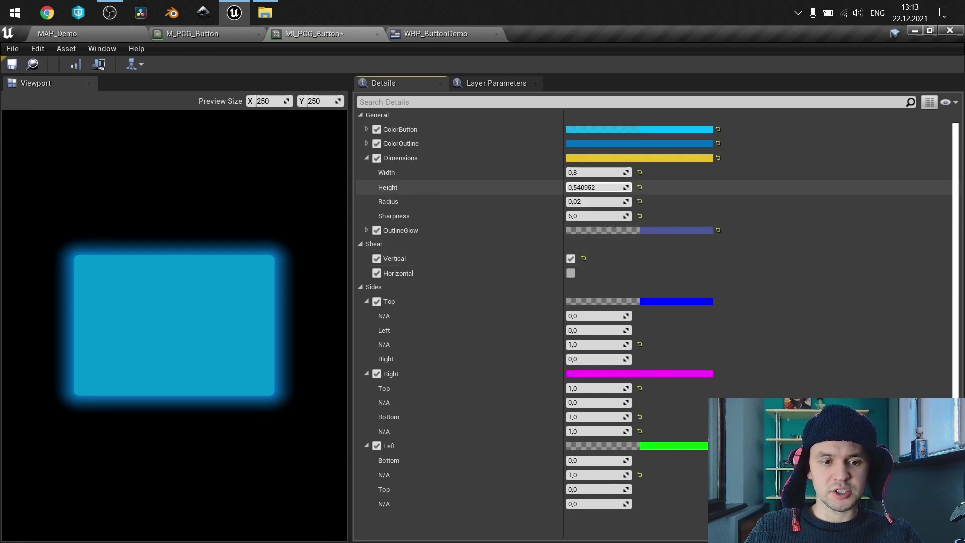
{"action": "left_click_drag", "start_coordinate": [597, 188], "coordinate": [539, 189]}
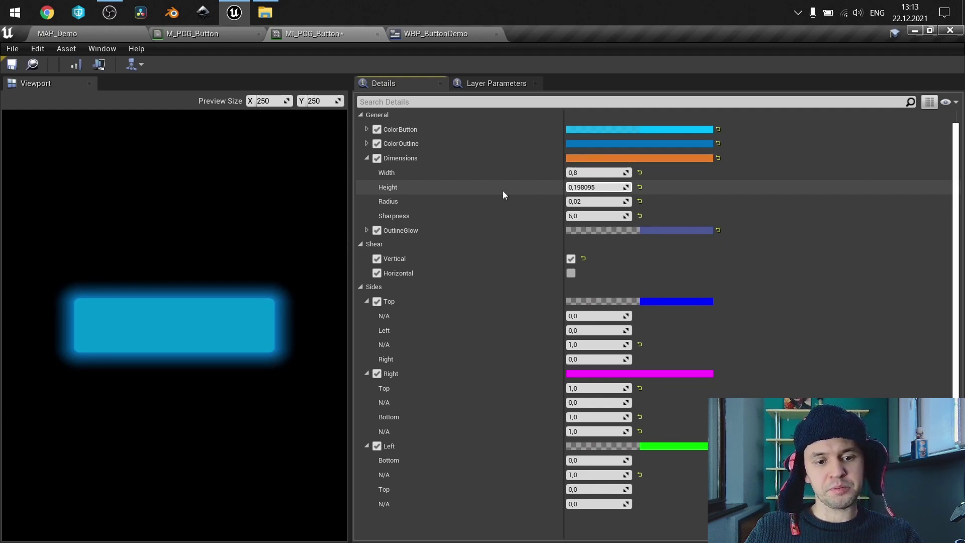
- Slant the button's right edge by lowering the Right parameter's Top value to 0,801905
{"action": "scroll", "coordinate": [261, 337], "scroll_direction": "up", "scroll_amount": 3}
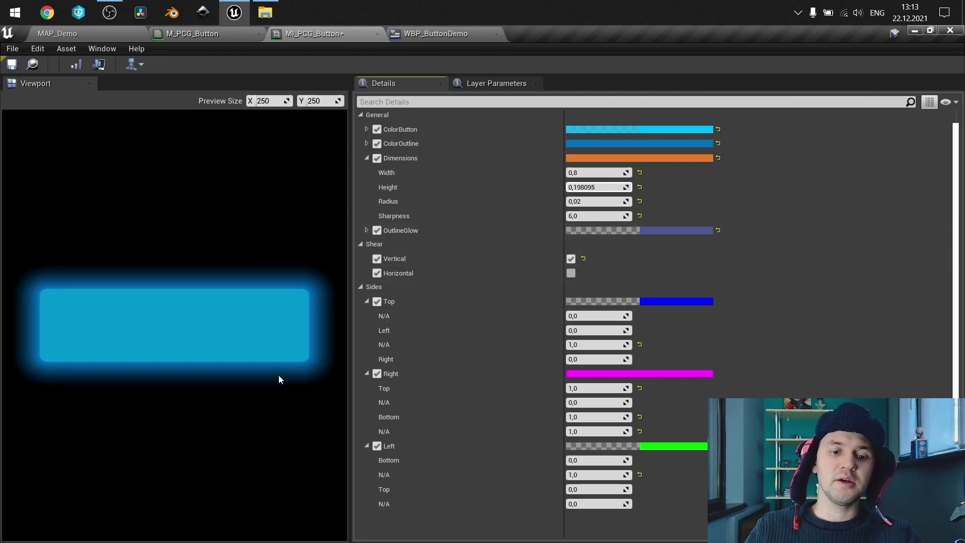
{"action": "scroll", "coordinate": [251, 319], "scroll_direction": "down", "scroll_amount": 2}
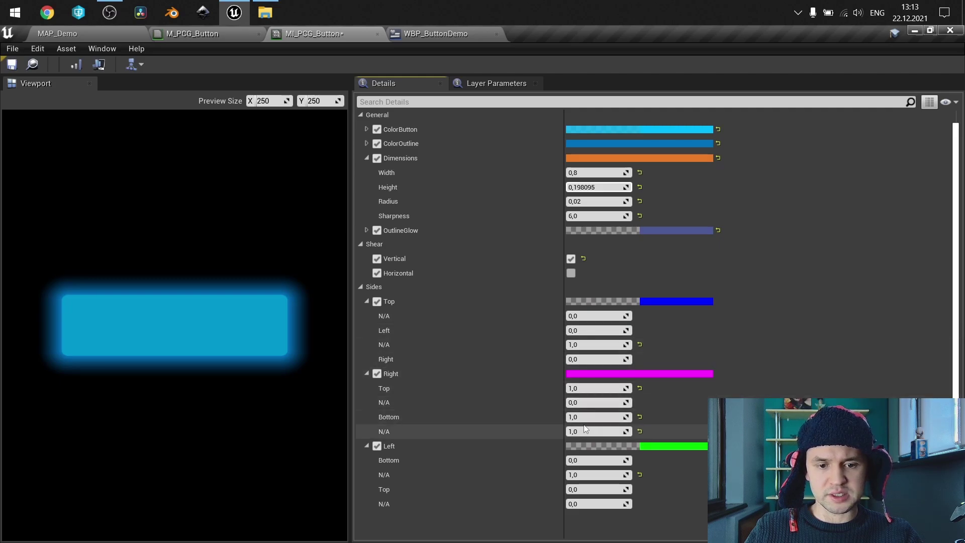
{"action": "left_click_drag", "start_coordinate": [603, 391], "coordinate": [583, 392]}
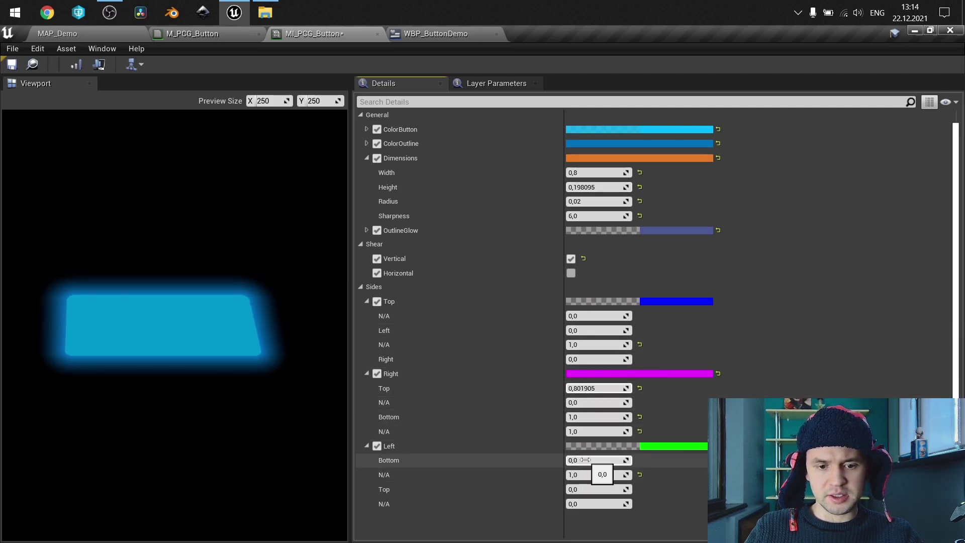
- Try slanting the left edge through the Left parameter's Top value, and enable the Horizontal shear
{"action": "left_click_drag", "start_coordinate": [583, 489], "coordinate": [600, 489]}
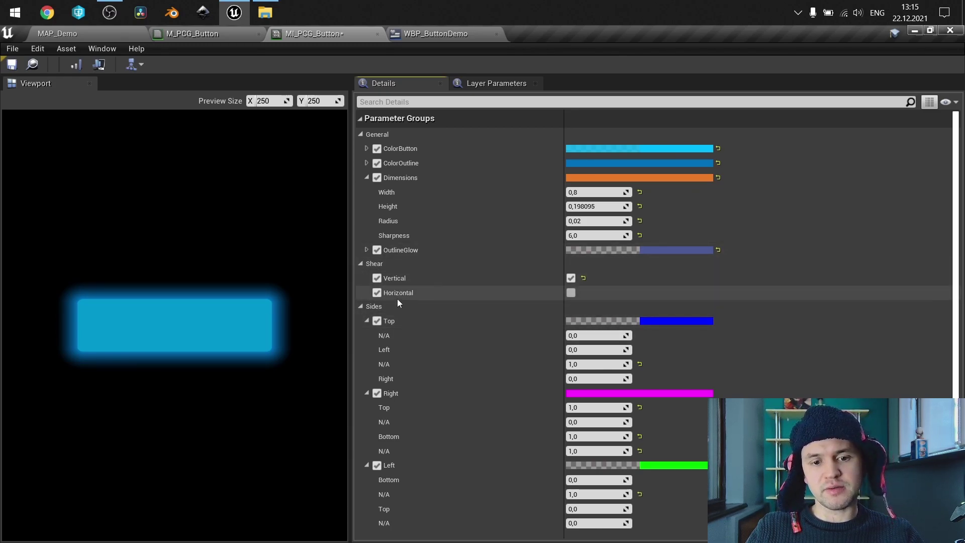
{"action": "left_click", "coordinate": [571, 292]}
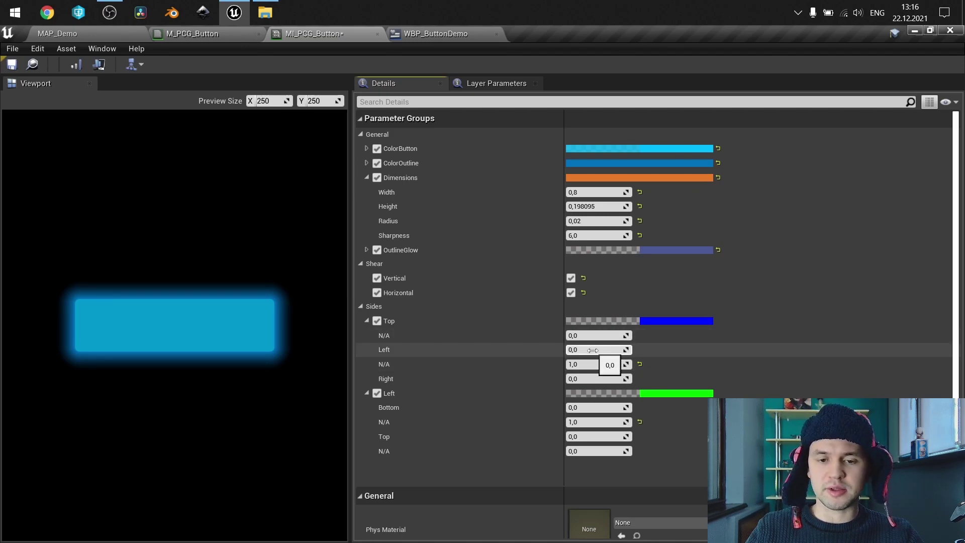
- Try the Top parameter's Left and Right values with both shears enabled, lowering Right to -0,228571, and reset the Top parameter
{"action": "left_click_drag", "start_coordinate": [593, 349], "coordinate": [632, 350]}
{"action": "left_click_drag", "start_coordinate": [596, 364], "coordinate": [578, 364]}
{"action": "left_click", "coordinate": [639, 364]}
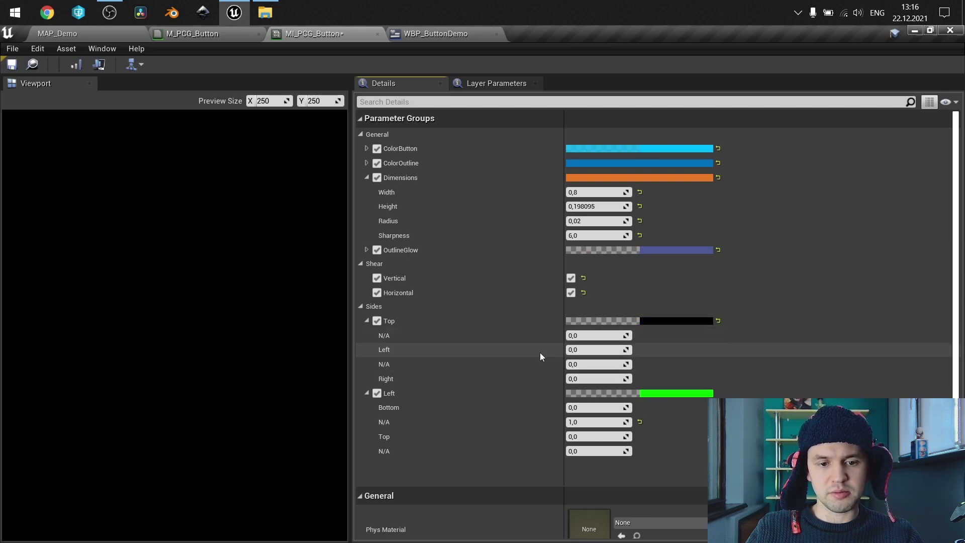
{"action": "left_click", "coordinate": [718, 321]}
{"action": "left_click_drag", "start_coordinate": [598, 379], "coordinate": [578, 379]}
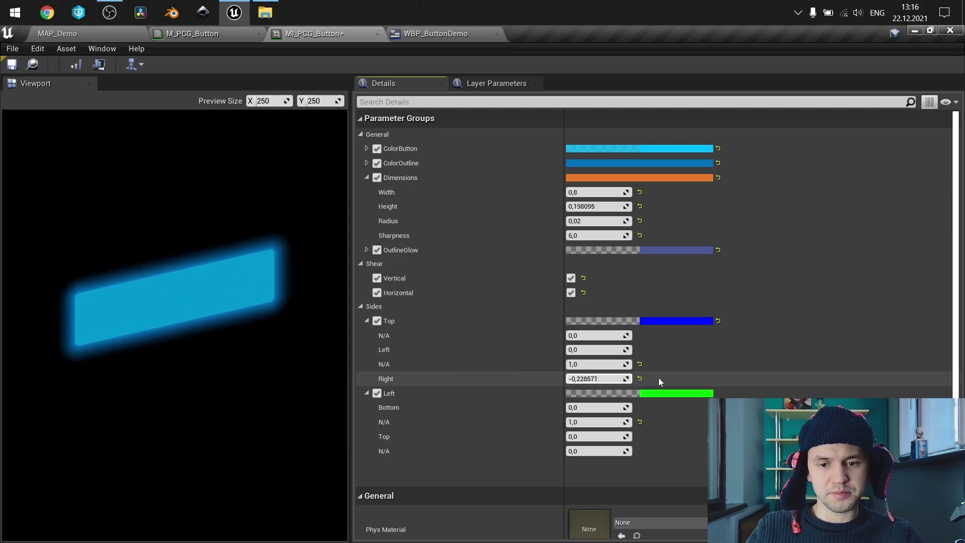
{"action": "left_click", "coordinate": [718, 320]}
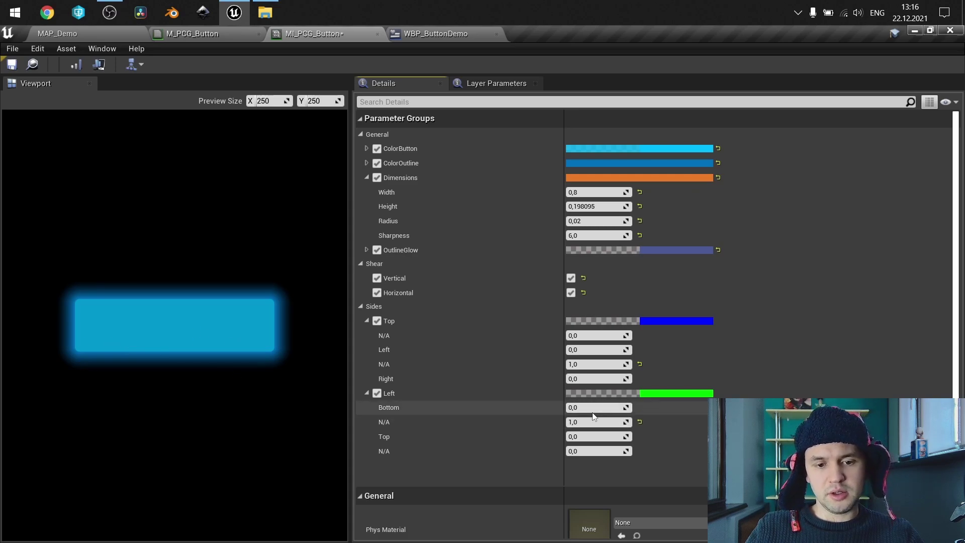
- Slant the button with the Left parameter's Bottom at 0,152381 and Top at -0,152381, and shrink Width to 0,632381 and Height to 0,137143
{"action": "left_click_drag", "start_coordinate": [598, 408], "coordinate": [628, 407]}
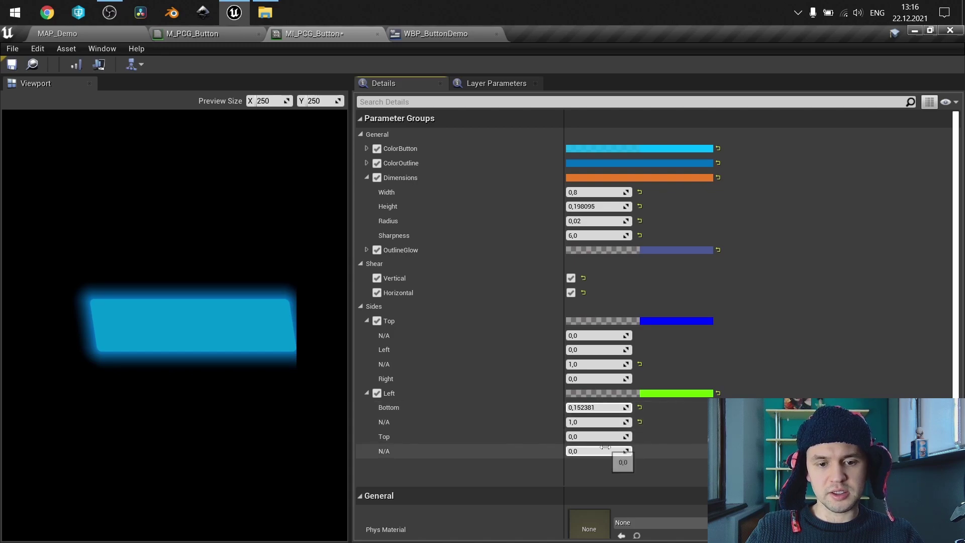
{"action": "left_click_drag", "start_coordinate": [603, 437], "coordinate": [574, 437]}
{"action": "mouse_move", "coordinate": [601, 193]}
{"action": "left_mouse_down"}
{"action": "mouse_move", "coordinate": [574, 192]}
{"action": "mouse_move", "coordinate": [590, 206]}
{"action": "left_mouse_up"}
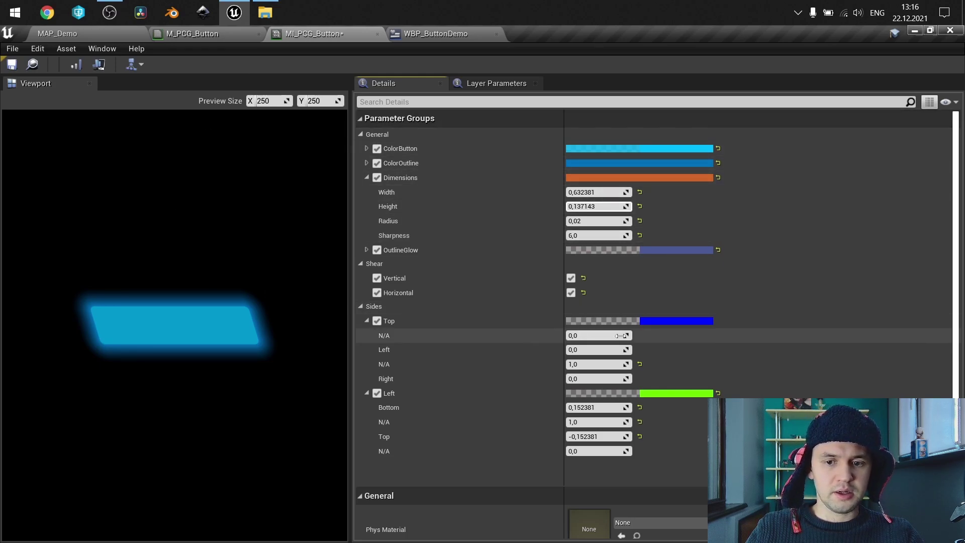
- Set the button's Width to 0,6 and Height to 0,15 under Dimensions
{"action": "left_click", "coordinate": [611, 193]}
{"action": "type", "text": "0,6"}
{"action": "key", "text": "Tab"}
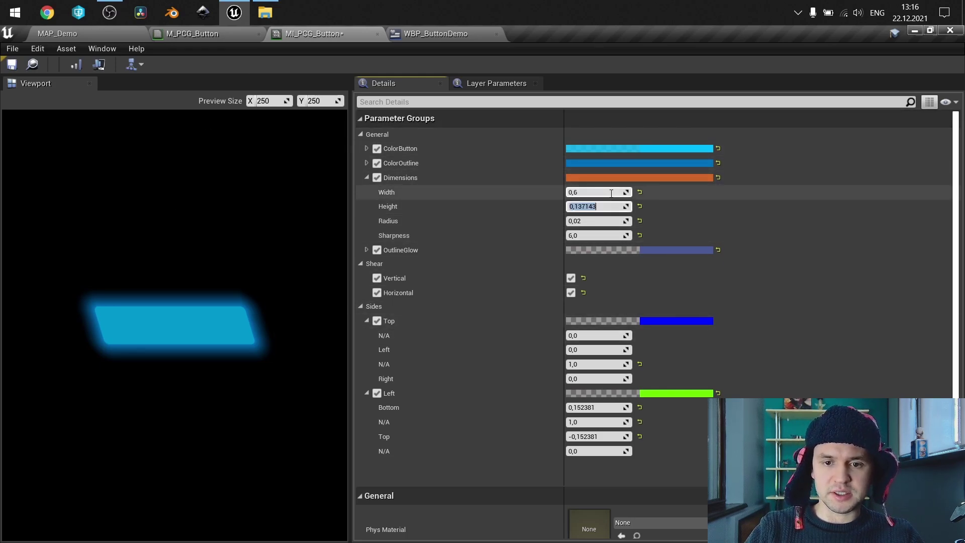
{"action": "type", "text": ".15"}
{"action": "key", "text": "Return"}
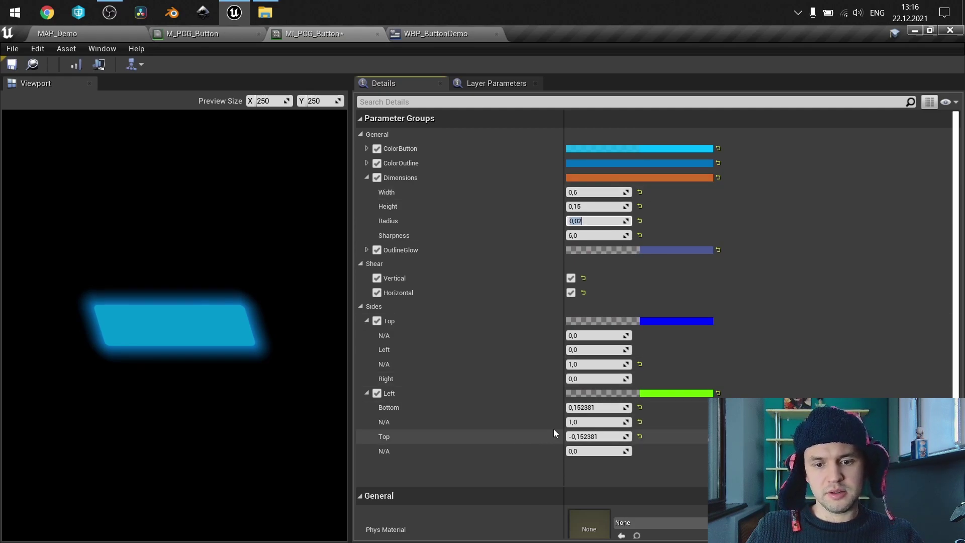
- Slant the button's sides forward by setting the Left parameter's Bottom to -0,15 and Top to 0,15
{"action": "left_click", "coordinate": [602, 408]}
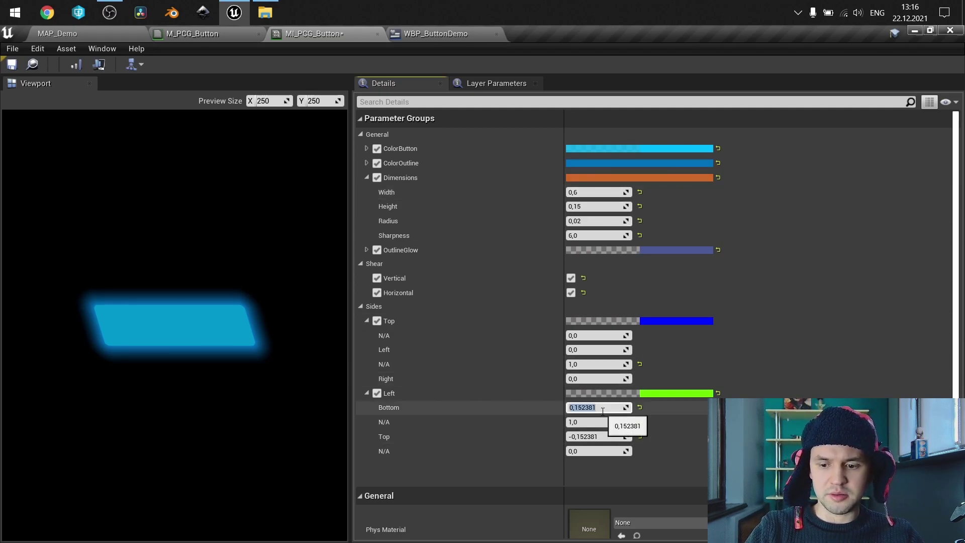
{"action": "type", "text": "-.15"}
{"action": "key", "text": "Return"}
{"action": "left_click", "coordinate": [606, 437]}
{"action": "type", "text": ".15"}
{"action": "key", "text": "Return"}
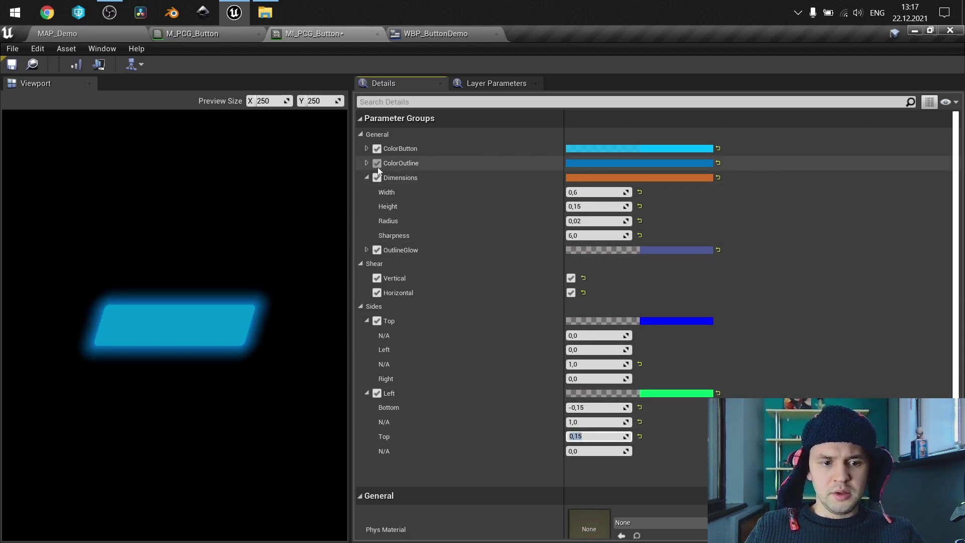
- Switch to the WBP_ButtonDemo widget and inspect the slot size and alignment of Overlay_ButtonWrapper
{"action": "left_click", "coordinate": [436, 40]}
{"action": "scroll", "coordinate": [405, 246], "scroll_direction": "up", "scroll_amount": 4}
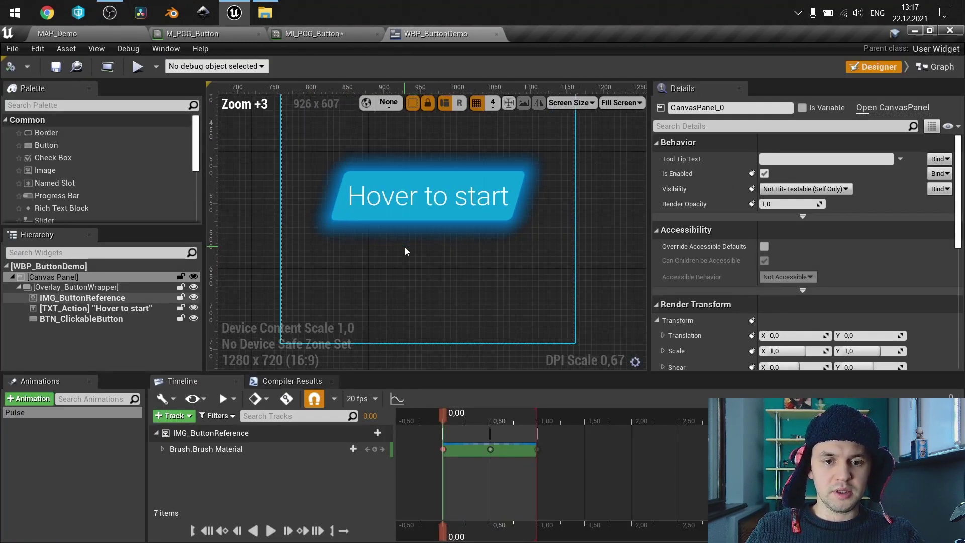
{"action": "key", "text": "Escape"}
{"action": "scroll", "coordinate": [375, 229], "scroll_direction": "down", "scroll_amount": 2}
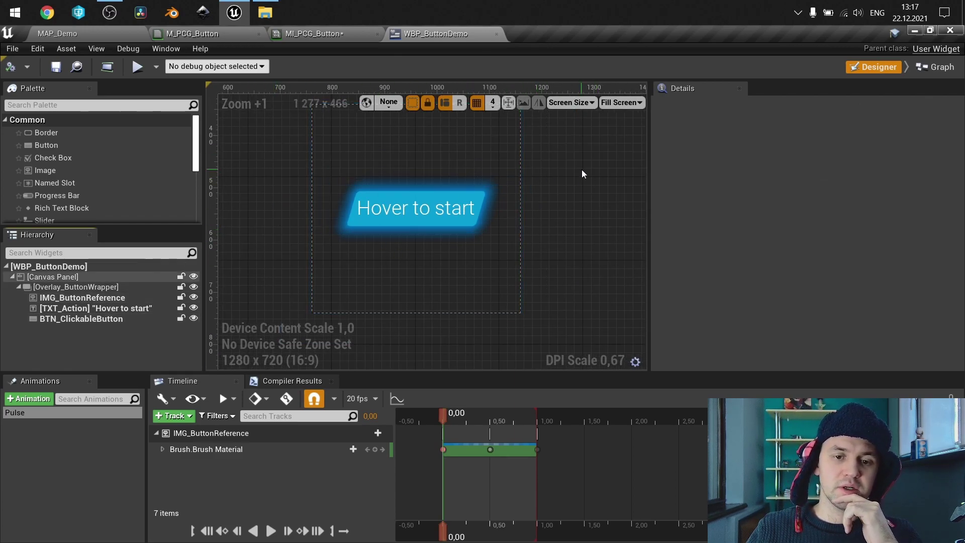
{"action": "left_click", "coordinate": [43, 290]}
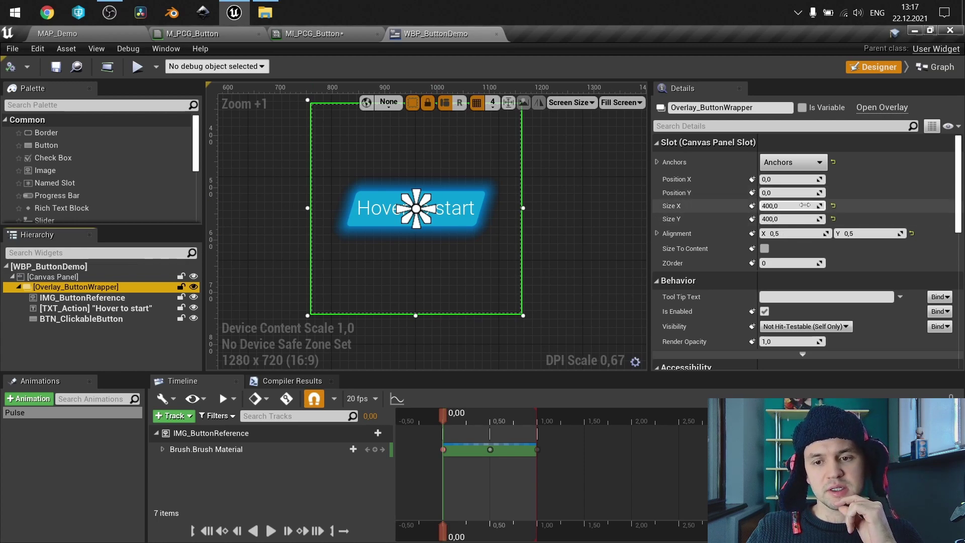
{"action": "scroll", "coordinate": [575, 198], "scroll_direction": "down", "scroll_amount": 4}
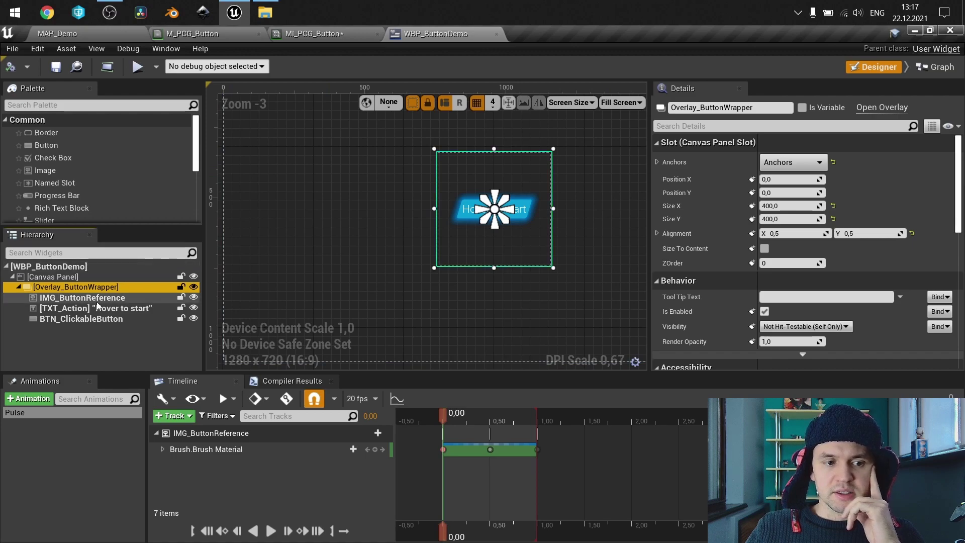
- Inspect the IMG_ButtonReference image, the TXT_Action text and the Render Opacity of BTN_ClickableButton
{"action": "left_click", "coordinate": [96, 299]}
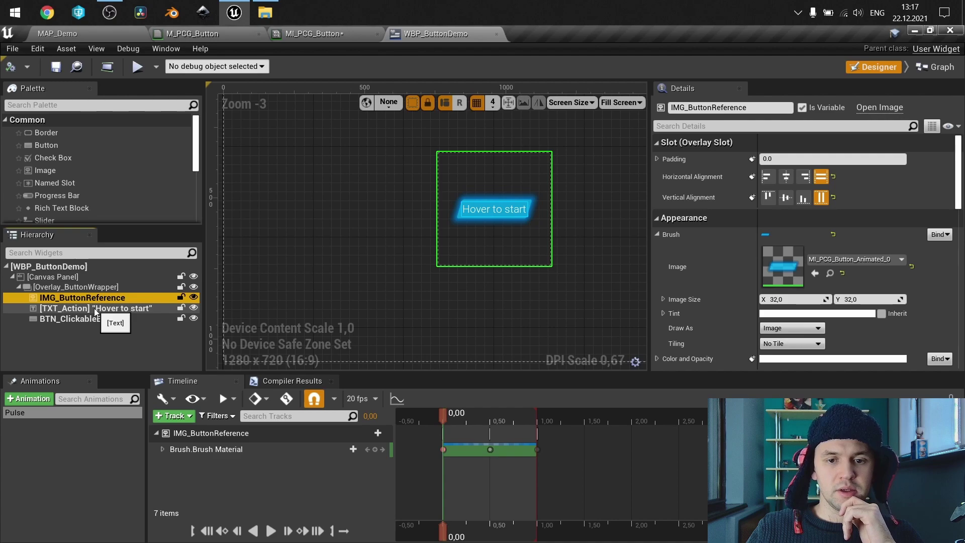
{"action": "left_click", "coordinate": [165, 308]}
{"action": "scroll", "coordinate": [491, 195], "scroll_direction": "up", "scroll_amount": 5}
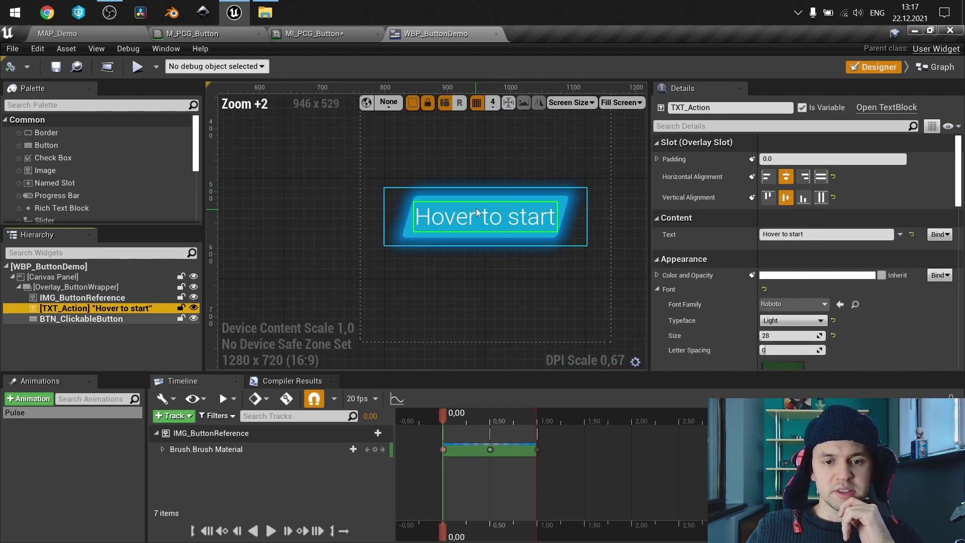
{"action": "left_click", "coordinate": [86, 320]}
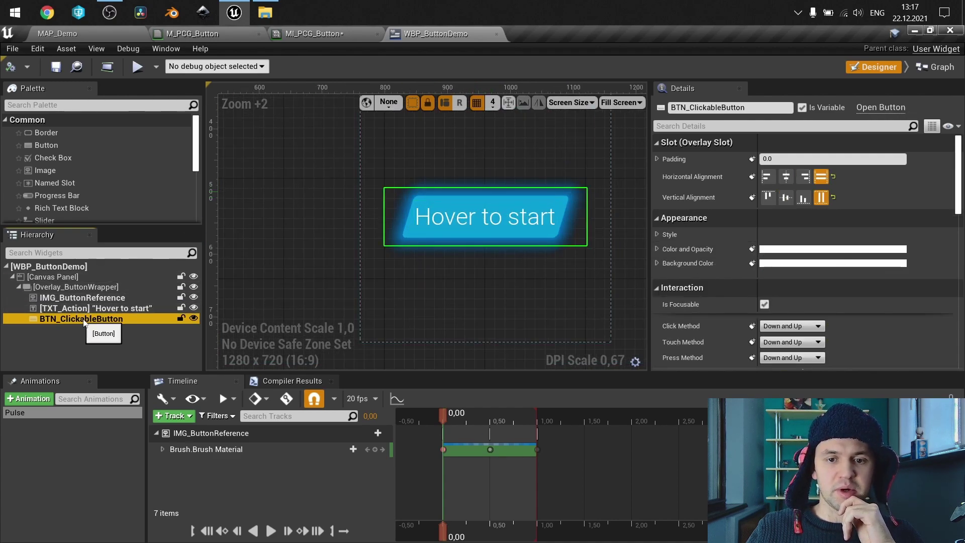
{"action": "scroll", "coordinate": [717, 268], "scroll_direction": "down", "scroll_amount": 8}
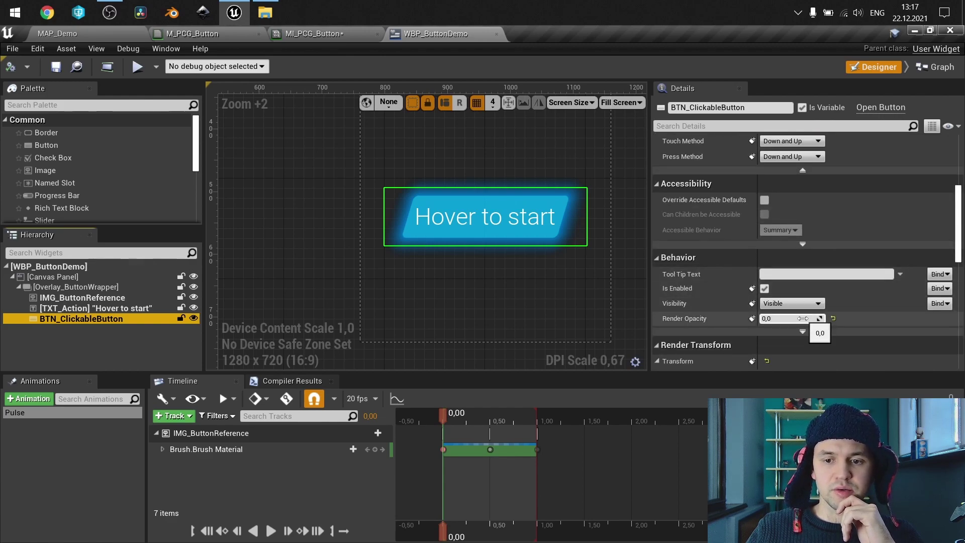
- Check the Visibility settings of IMG_ButtonReference and TXT_Action for cursor hit-testing
{"action": "left_click", "coordinate": [80, 297]}
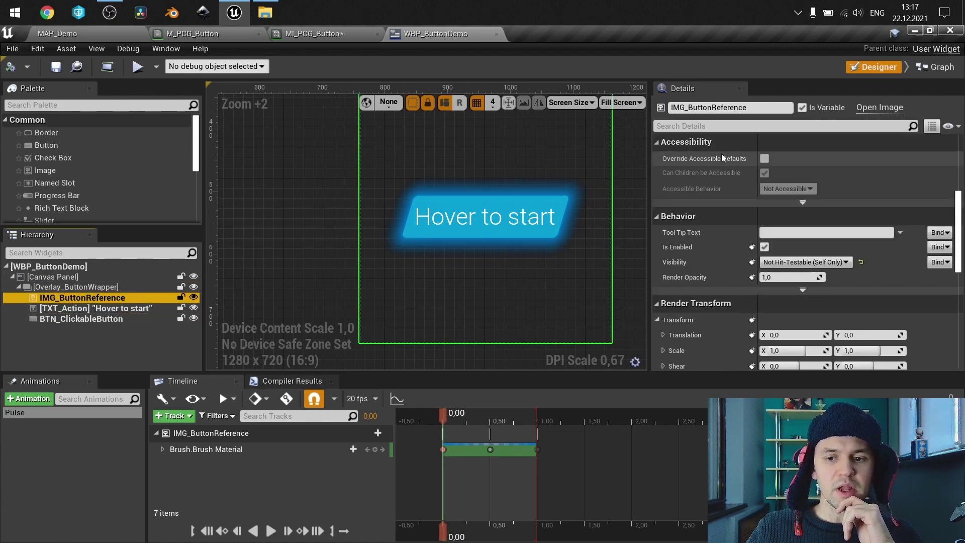
{"action": "left_click", "coordinate": [99, 308]}
{"action": "scroll", "coordinate": [756, 265], "scroll_direction": "up", "scroll_amount": 2}
{"action": "scroll", "coordinate": [764, 271], "scroll_direction": "down", "scroll_amount": 8}
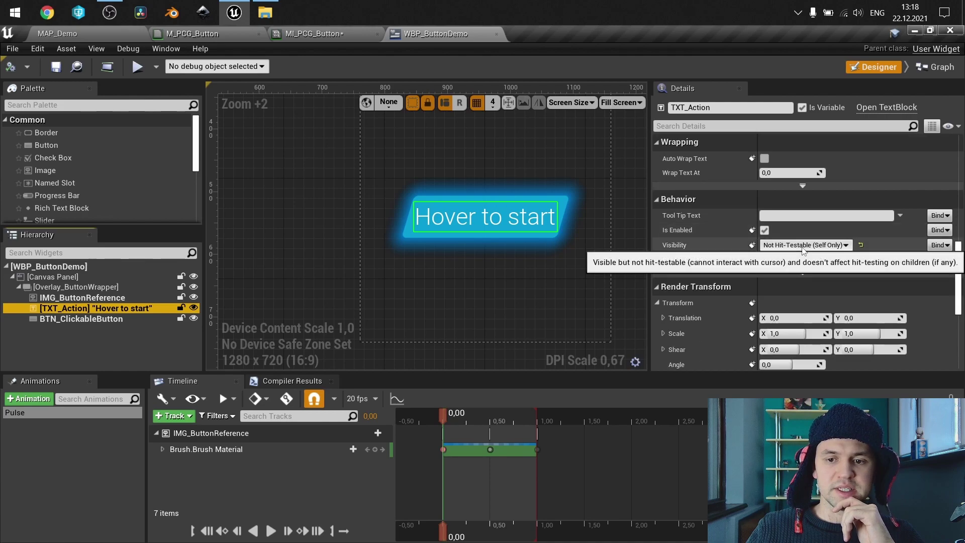
- Fit BTN_ClickableButton to the slanted shape with Scale X 0,65, Scale Y 0,15 and Shear X -12,0, and deselect it
{"action": "left_click", "coordinate": [90, 318]}
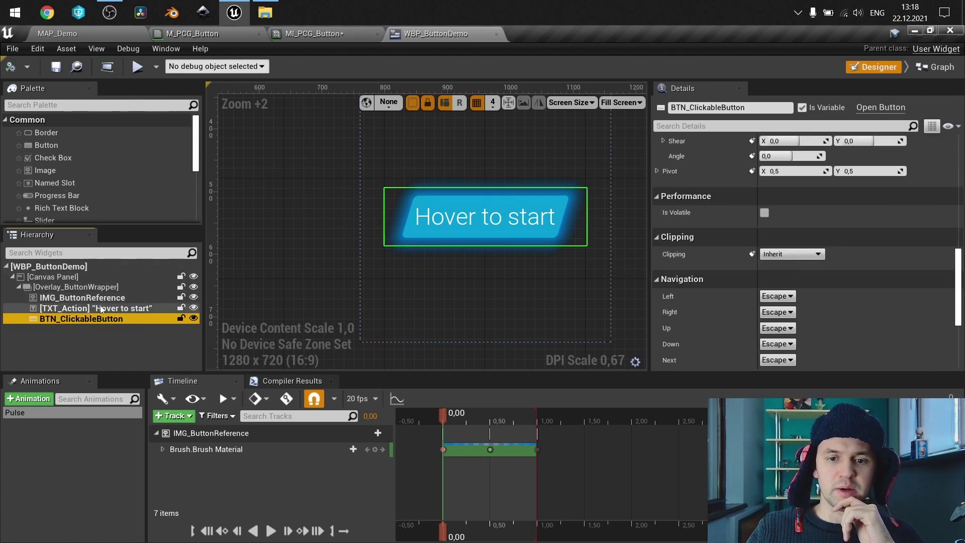
{"action": "scroll", "coordinate": [767, 276], "scroll_direction": "up", "scroll_amount": 3}
{"action": "scroll", "coordinate": [767, 277], "scroll_direction": "down", "scroll_amount": 3}
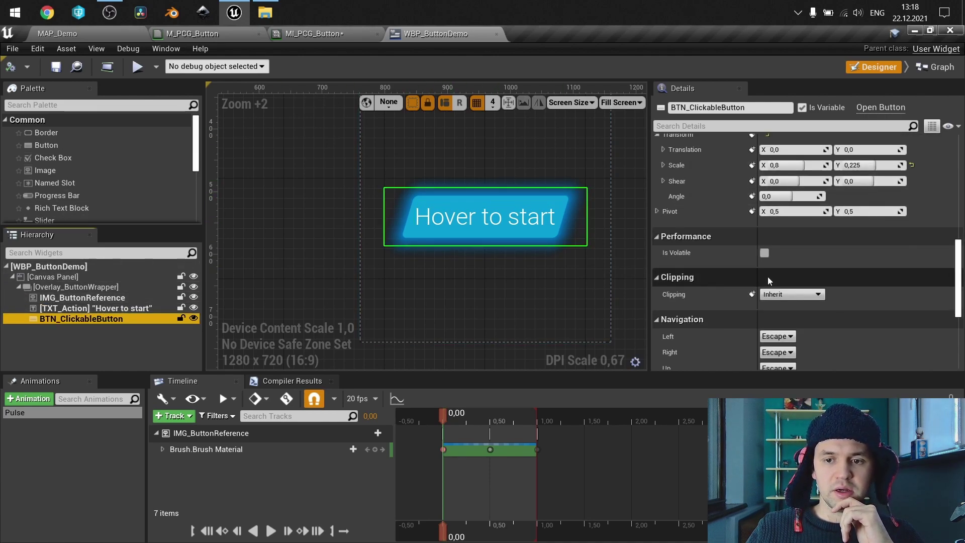
{"action": "scroll", "coordinate": [768, 276], "scroll_direction": "up", "scroll_amount": 5}
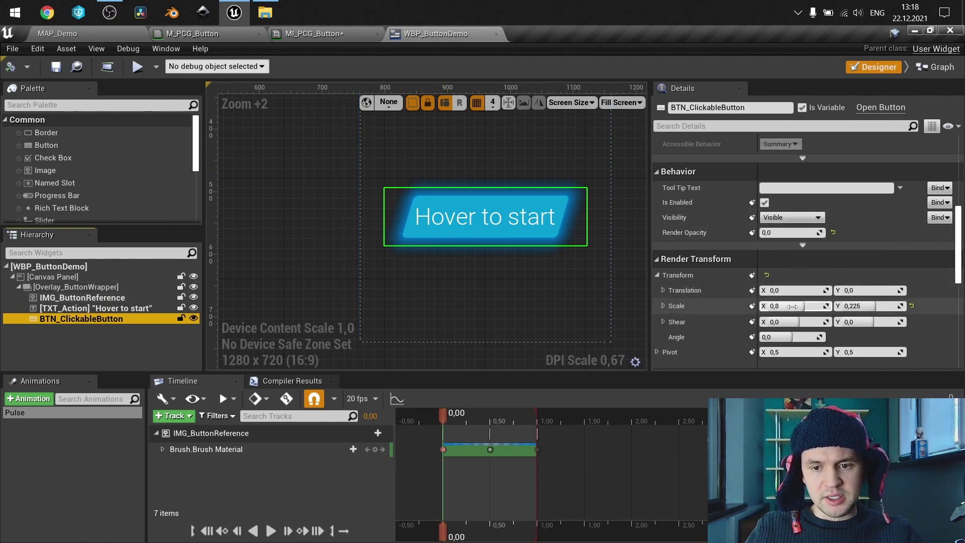
{"action": "left_click_drag", "start_coordinate": [802, 307], "coordinate": [784, 307]}
{"action": "left_click_drag", "start_coordinate": [884, 309], "coordinate": [872, 309]}
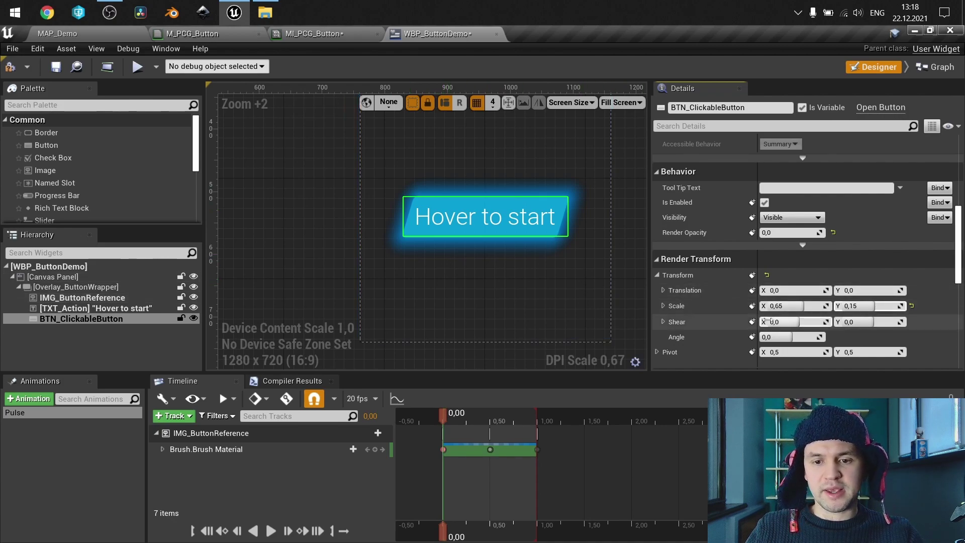
{"action": "left_click_drag", "start_coordinate": [794, 321], "coordinate": [787, 322]}
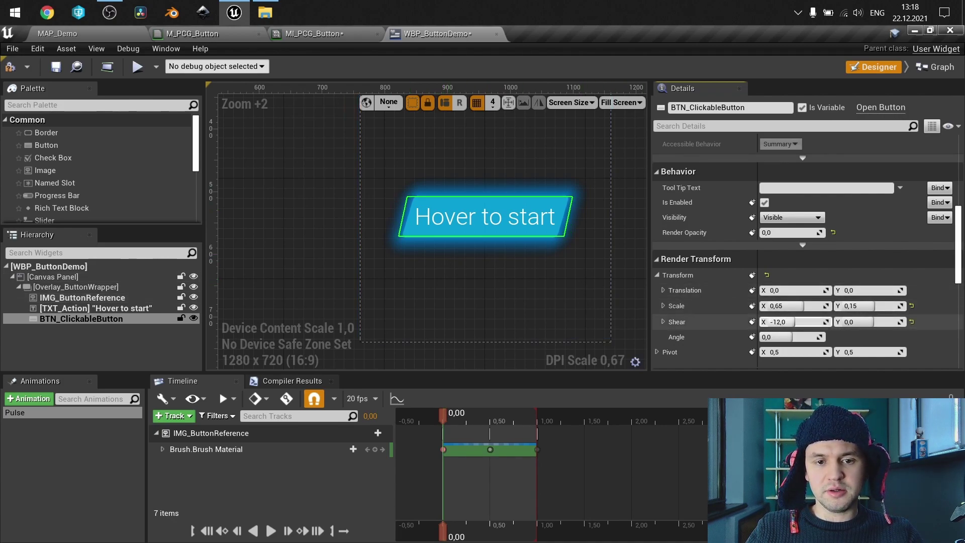
{"action": "left_click", "coordinate": [110, 344]}
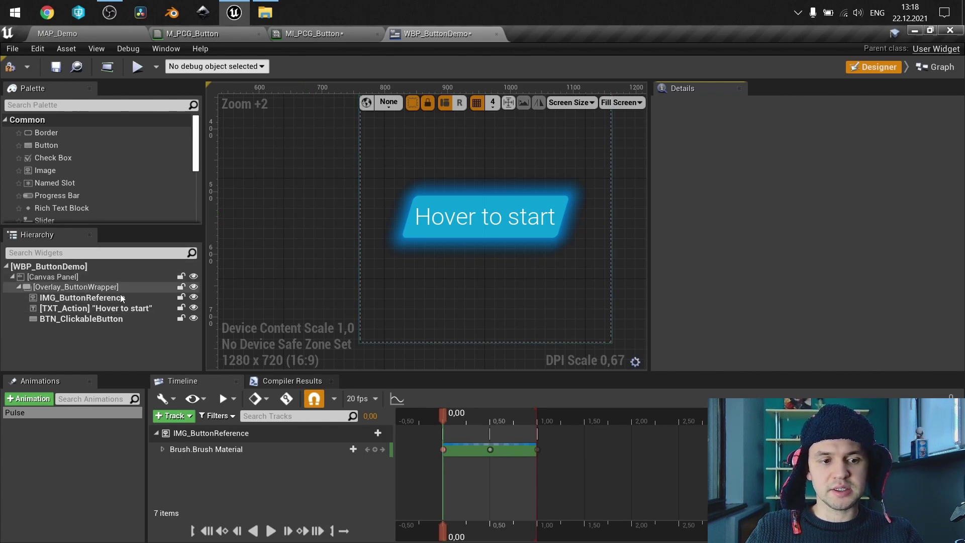
- Select the Pulse animation and show the named widgets that can be added as tracks
{"action": "left_click", "coordinate": [17, 413]}
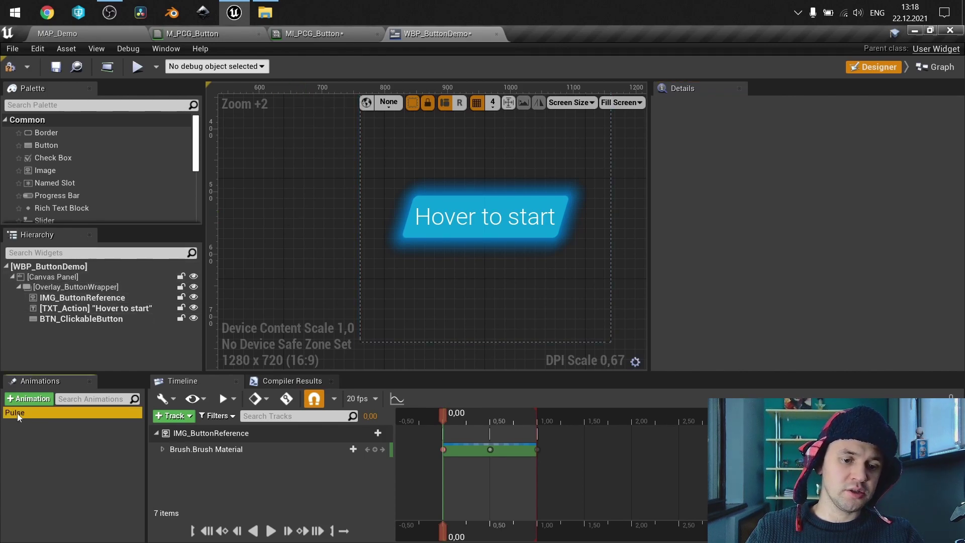
{"action": "left_click", "coordinate": [184, 417]}
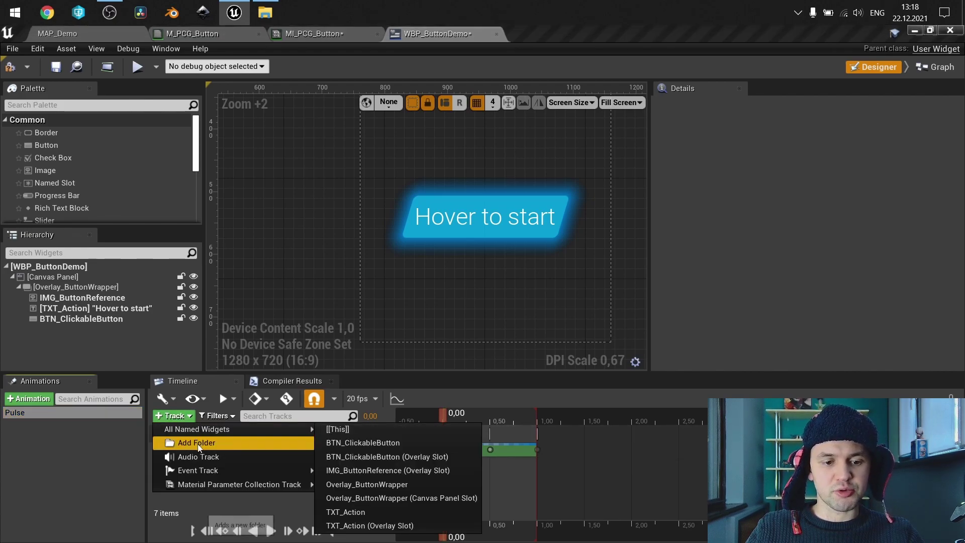
{"action": "mouse_move", "coordinate": [236, 429]}
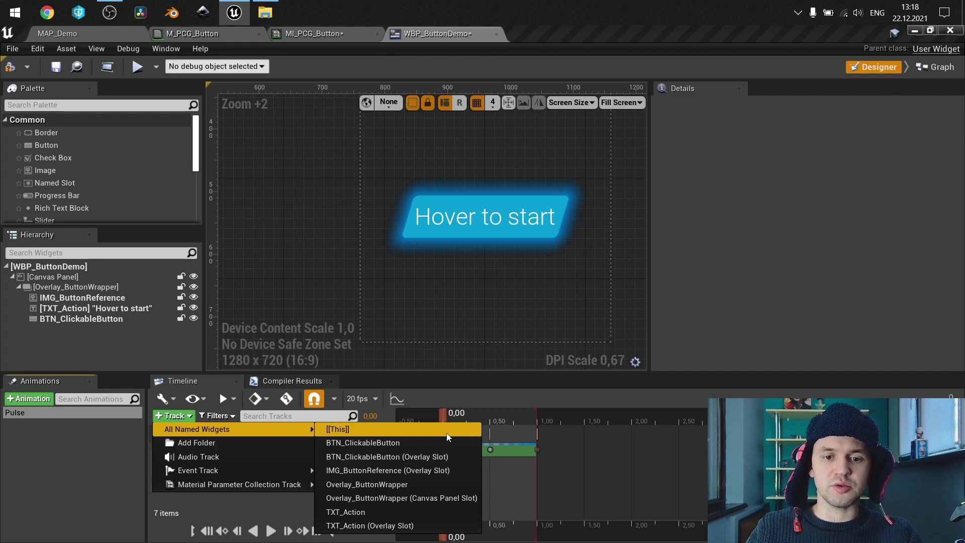
- Show the Brush Material track option for IMG_ButtonReference, and expand its existing Brush.Brush Material track in the Pulse timeline
{"action": "left_click", "coordinate": [82, 297]}
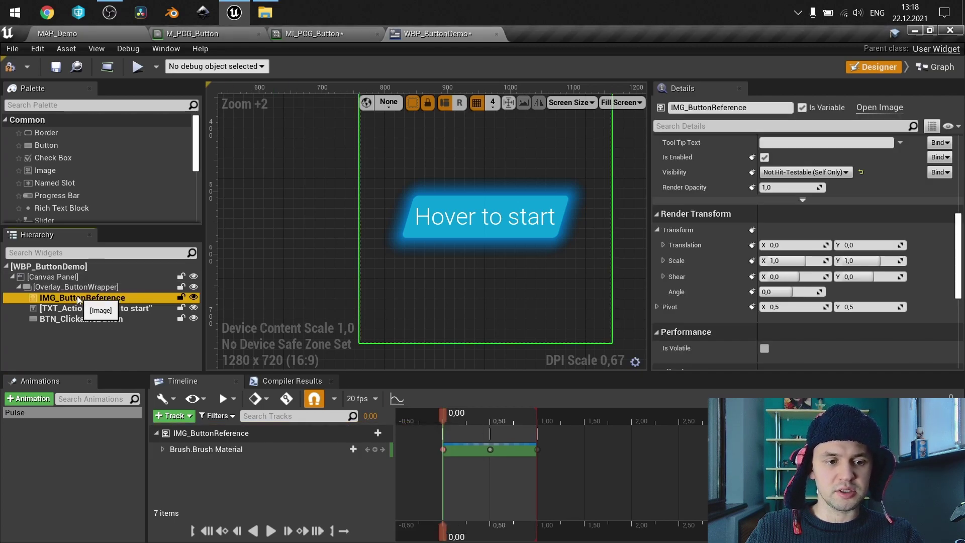
{"action": "left_click", "coordinate": [210, 432]}
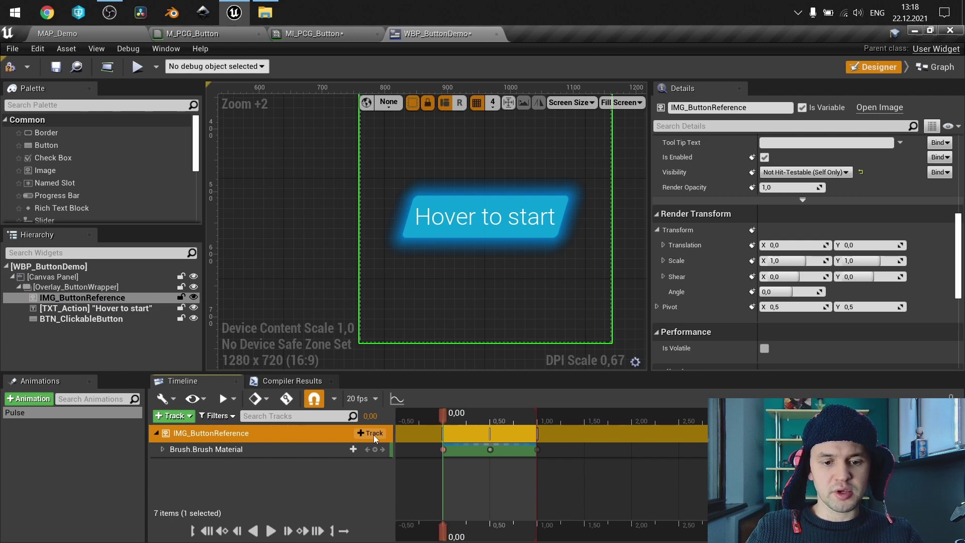
{"action": "left_click", "coordinate": [372, 434]}
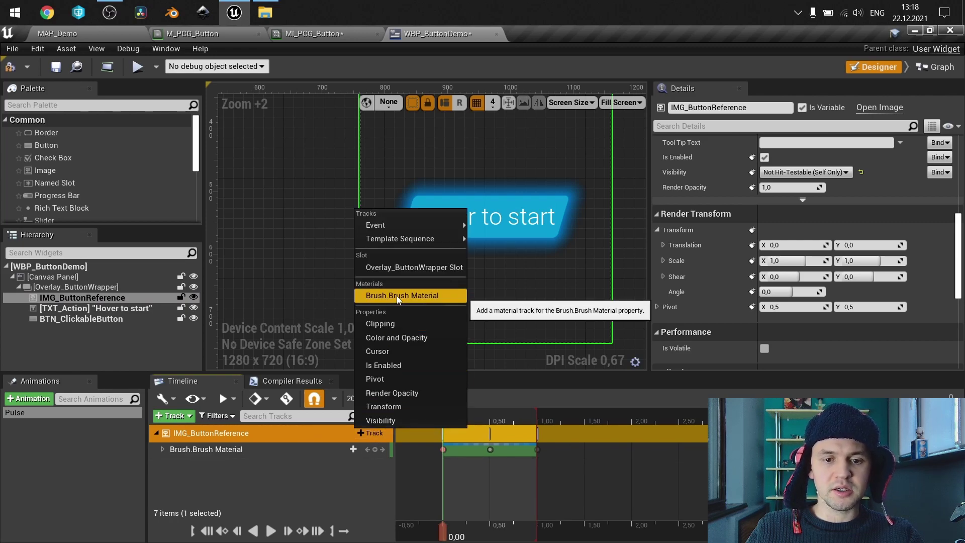
{"action": "left_click", "coordinate": [201, 448]}
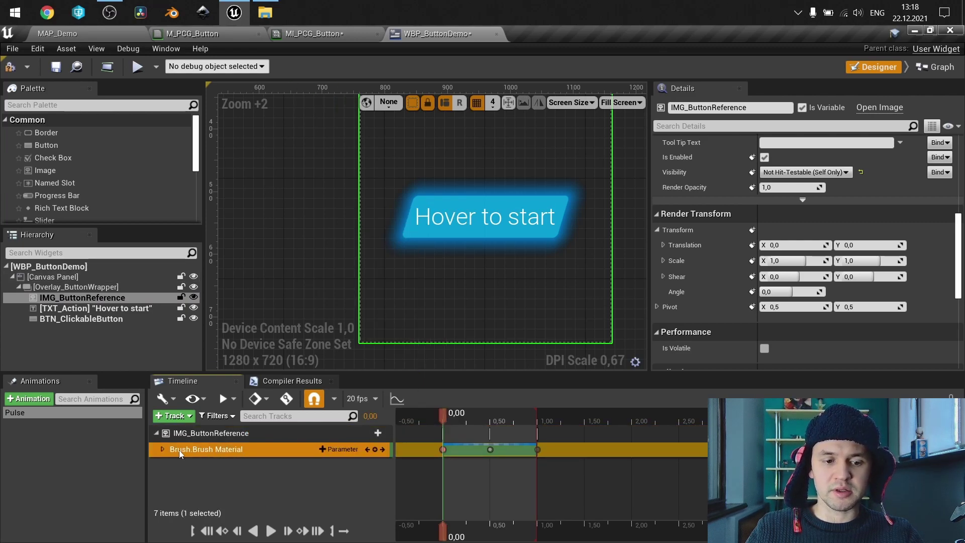
{"action": "left_click", "coordinate": [163, 449]}
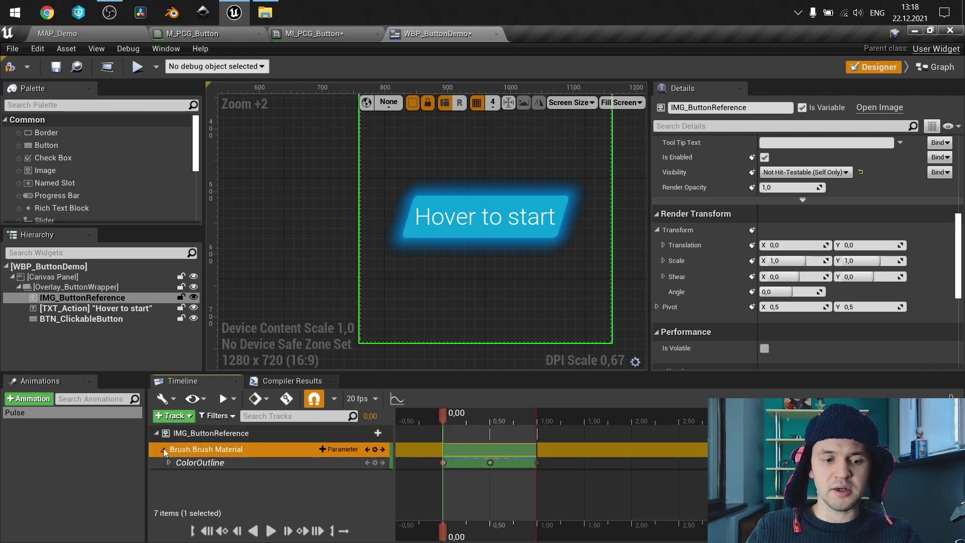
- Show the material parameters available for the Brush Material track, and compare them with the Top, Bottom and Right parameter nodes in M_PCG_Button
{"action": "left_click", "coordinate": [348, 451]}
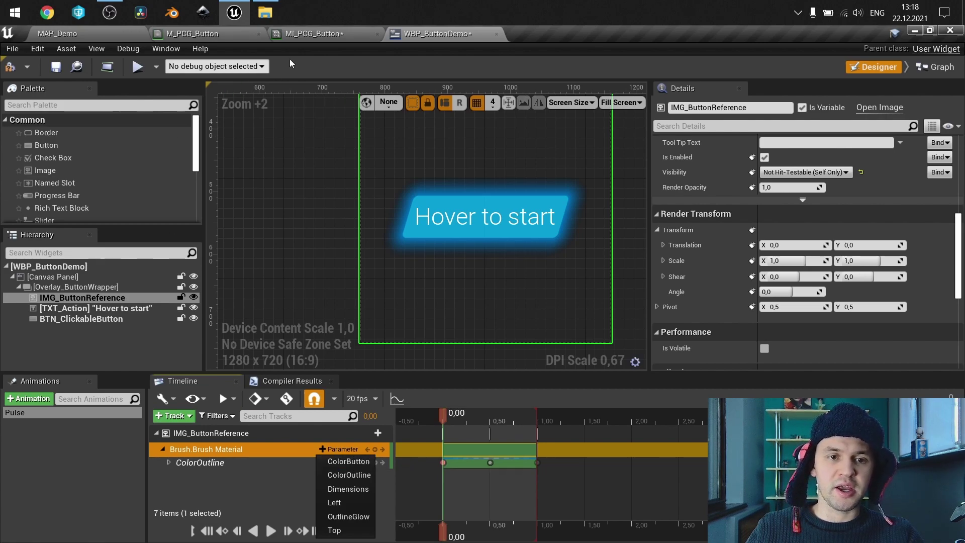
{"action": "left_click", "coordinate": [322, 34]}
{"action": "left_click", "coordinate": [214, 34]}
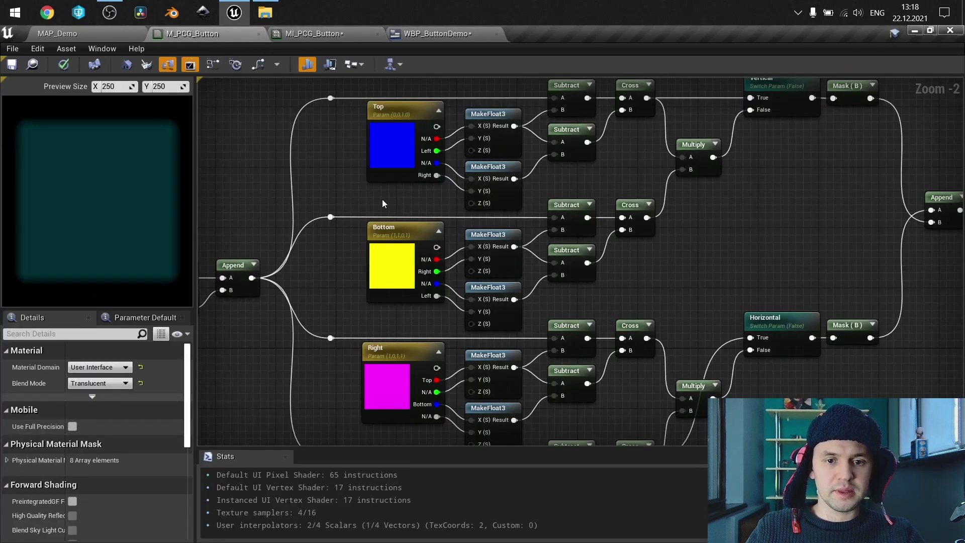
{"action": "left_click", "coordinate": [396, 159]}
{"action": "left_click", "coordinate": [392, 266]}
{"action": "left_click", "coordinate": [387, 386]}
- Collapse all parameter groups in MI_PCG_Button, and reopen General, Shear and Sides to show only their top-level parameters
{"action": "left_click", "coordinate": [339, 33]}
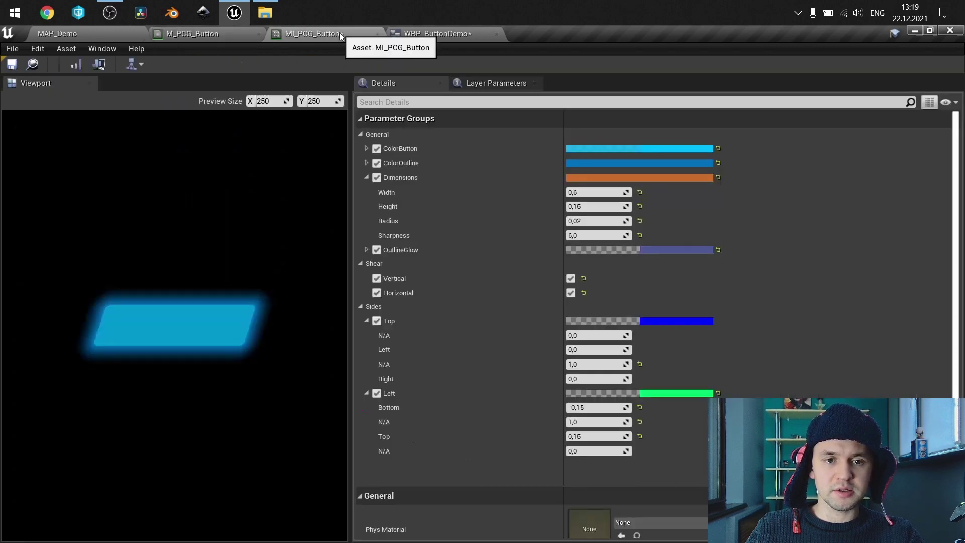
{"action": "left_click", "coordinate": [362, 118]}
{"action": "left_click", "coordinate": [363, 119]}
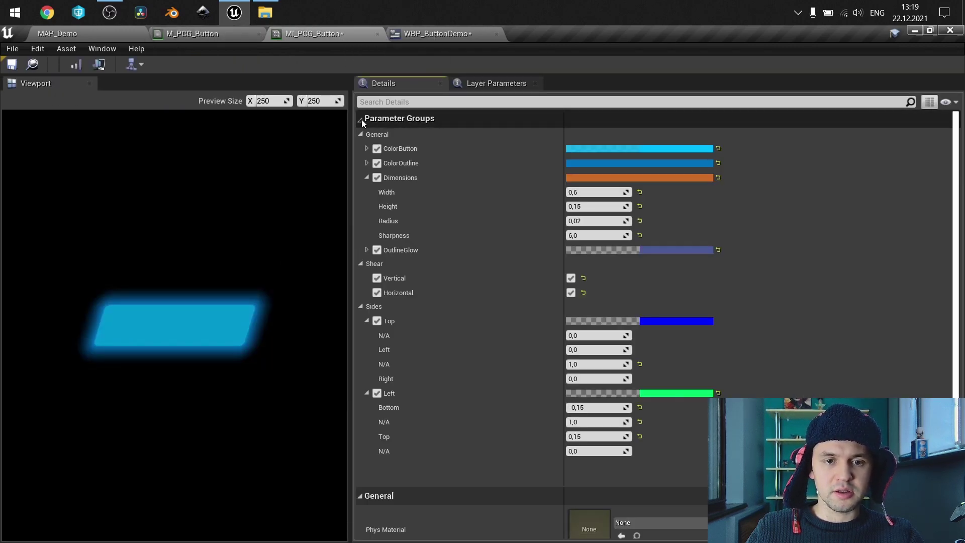
{"action": "left_click", "coordinate": [363, 117]}
{"action": "left_click", "coordinate": [363, 118]}
{"action": "left_click", "coordinate": [360, 118], "text": "shift"}
{"action": "left_click", "coordinate": [360, 119]}
{"action": "left_click", "coordinate": [360, 134]}
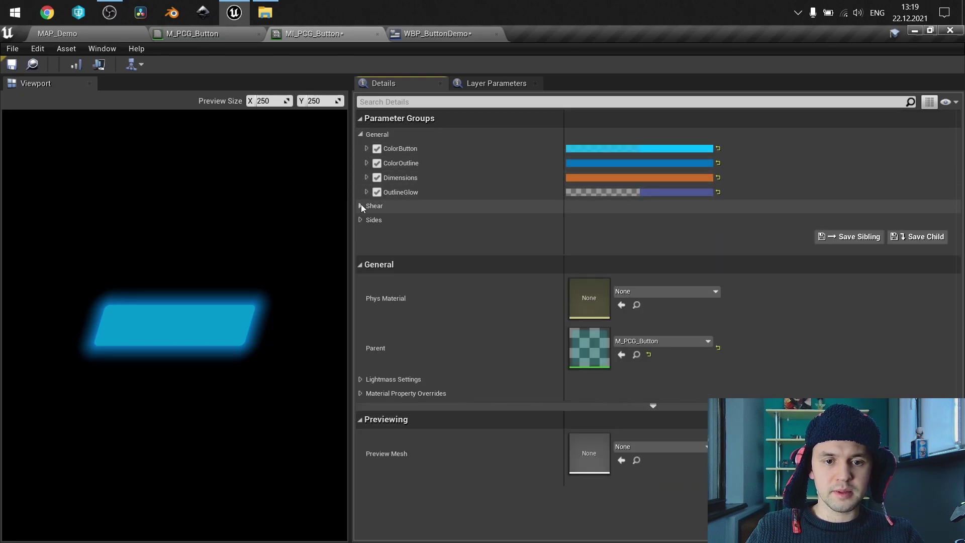
{"action": "left_click", "coordinate": [360, 206]}
{"action": "left_click", "coordinate": [360, 248]}
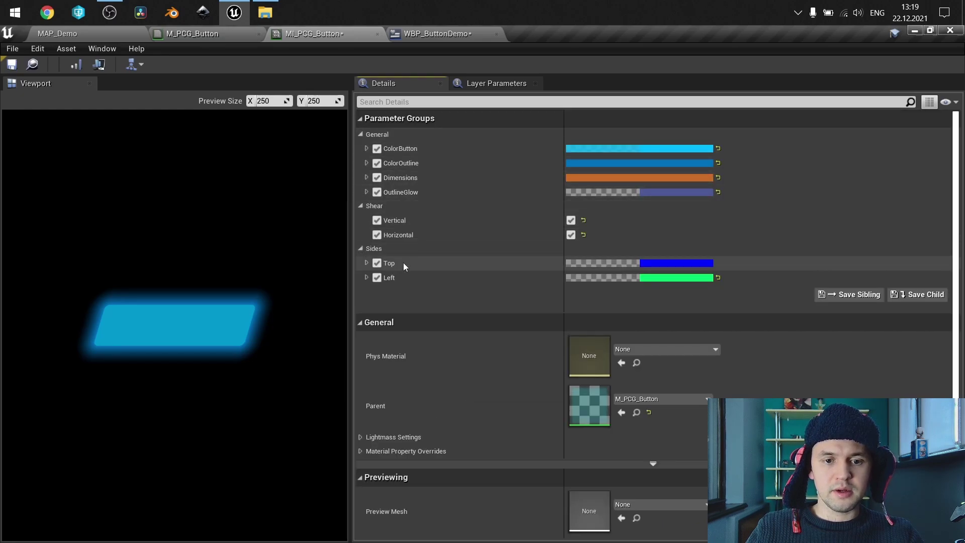
- Return to WBP_ButtonDemo and expand the ColorOutline track of the Pulse animation into its R, G, B and A channels
{"action": "left_click", "coordinate": [426, 35]}
{"action": "left_click", "coordinate": [168, 462]}
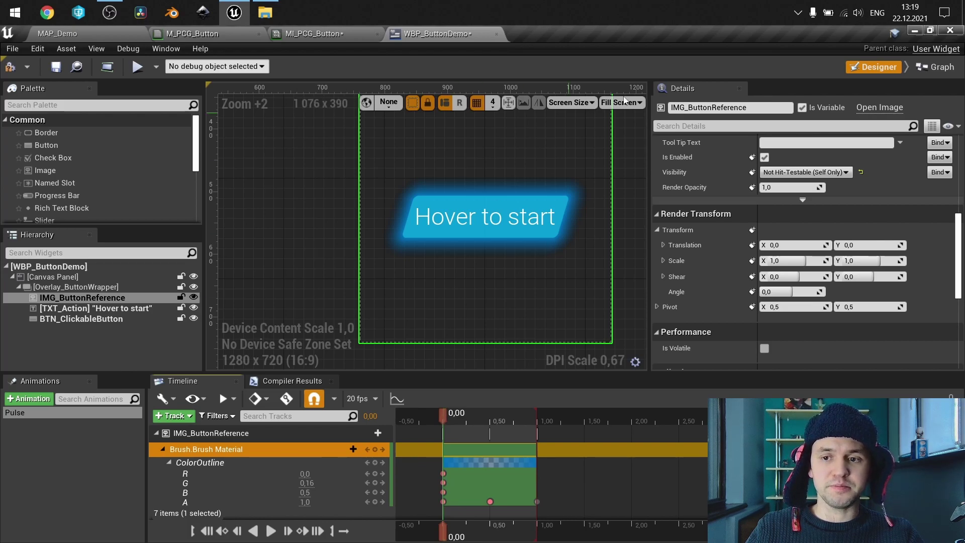
- Examine the On Unhovered, On Pressed and On Released events of BTN_ClickableButton in the WBP_ButtonDemo Event Graph
{"action": "left_click", "coordinate": [937, 68]}
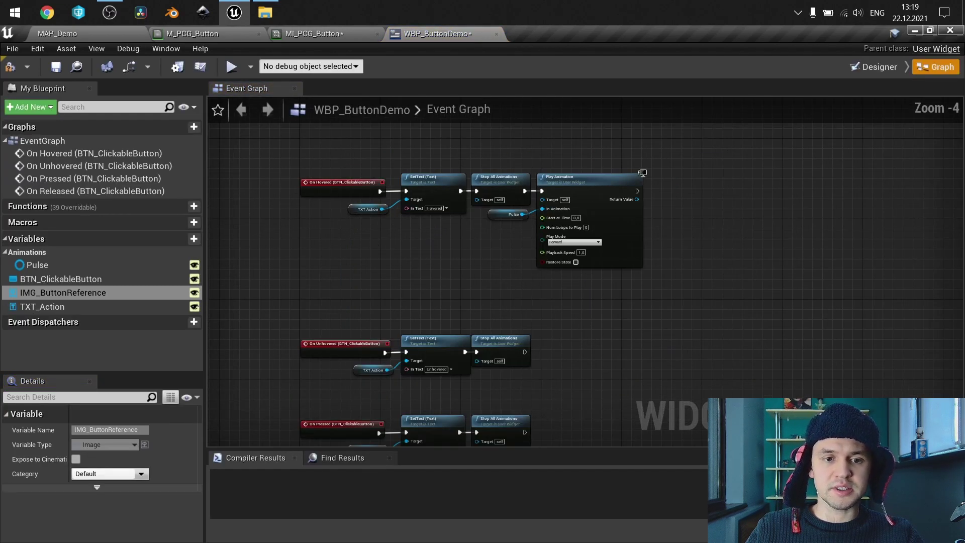
{"action": "scroll", "coordinate": [371, 238], "scroll_direction": "up", "scroll_amount": 3}
{"action": "right_click_drag", "start_coordinate": [454, 352], "coordinate": [454, 223]}
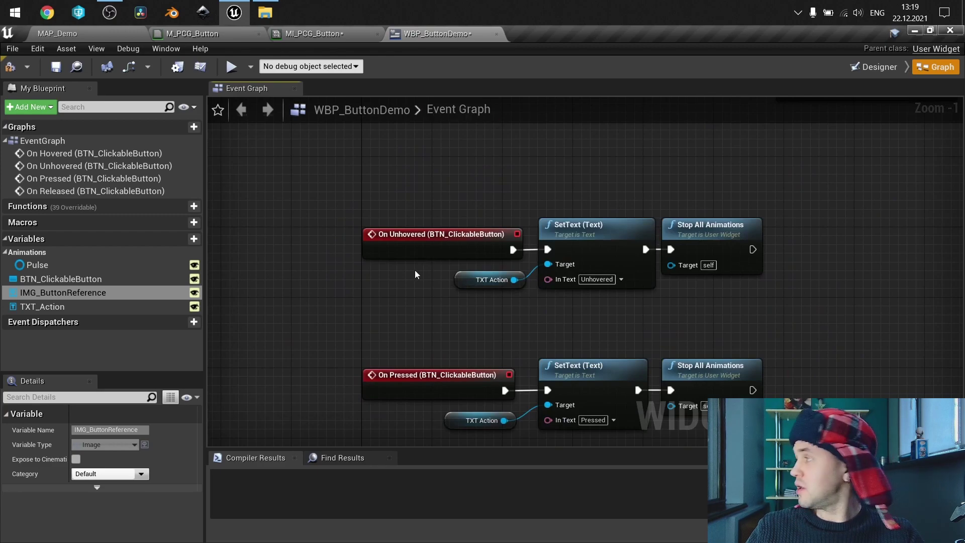
{"action": "right_click_drag", "start_coordinate": [409, 308], "coordinate": [556, 273]}
{"action": "scroll", "coordinate": [308, 198], "scroll_direction": "down", "scroll_amount": 1}
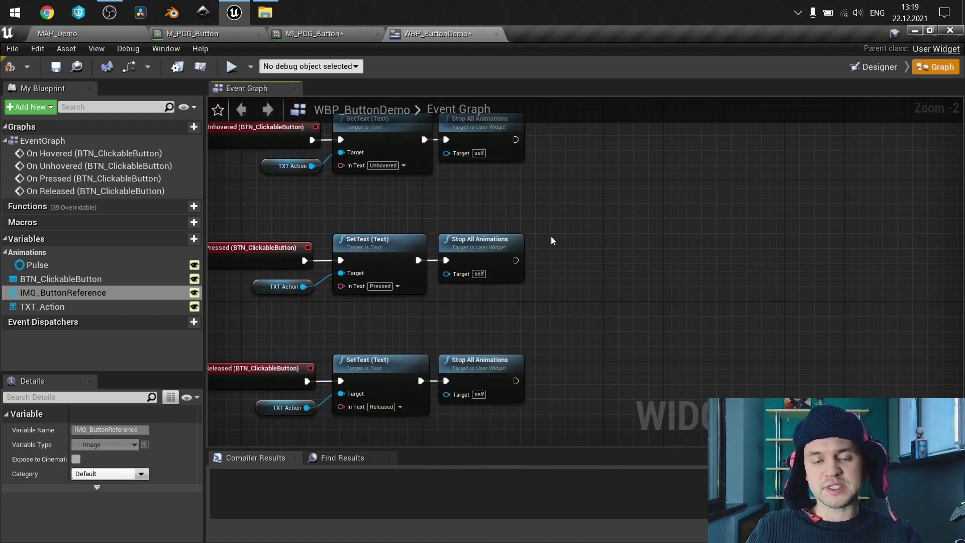
- Examine the On Hovered event's Play Animation node, and select the Pulse variable that feeds its In Animation input
{"action": "right_click_drag", "start_coordinate": [565, 205], "coordinate": [588, 348]}
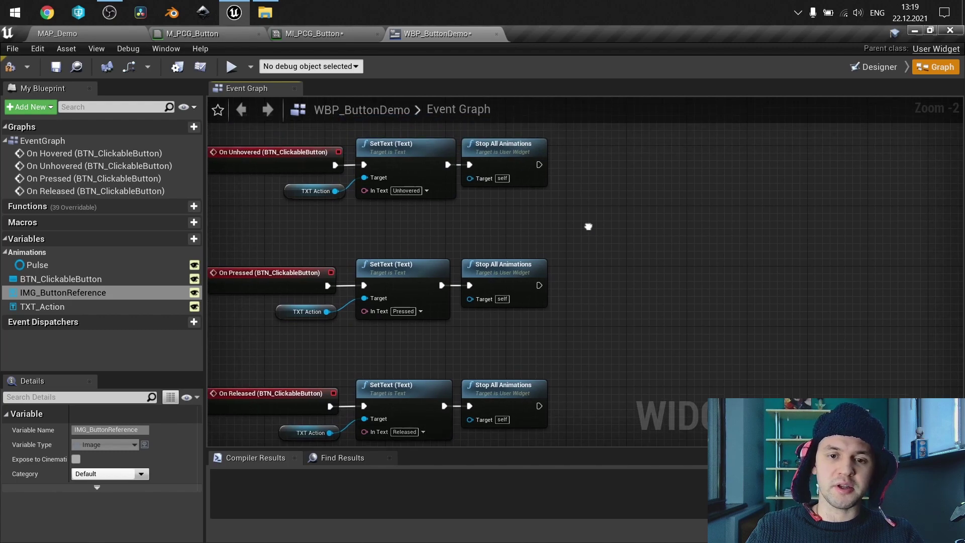
{"action": "scroll", "coordinate": [516, 231], "scroll_direction": "up", "scroll_amount": 1}
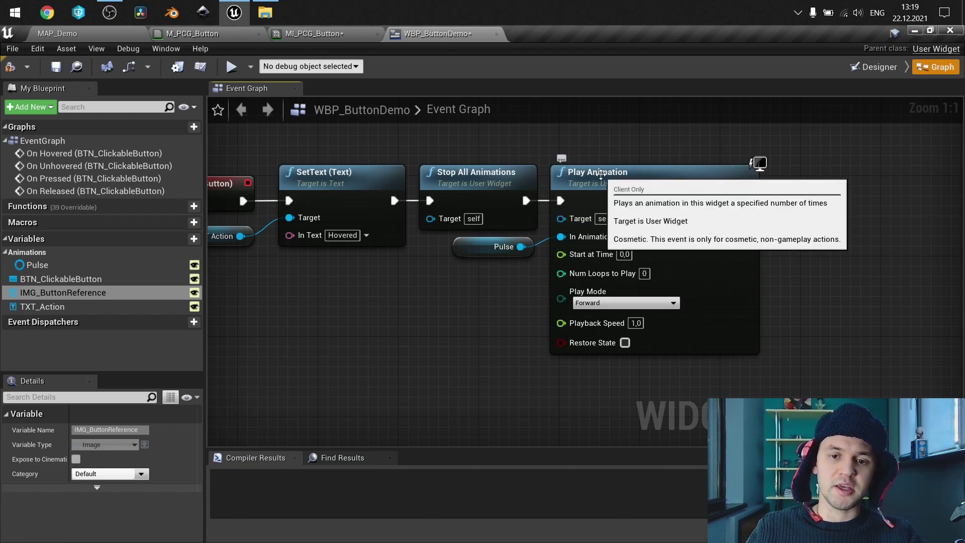
{"action": "left_click", "coordinate": [499, 246]}
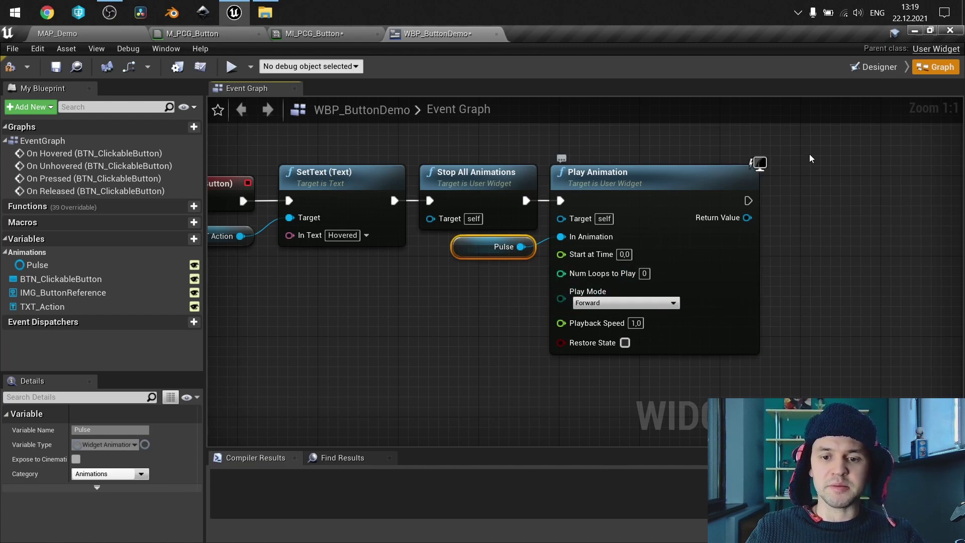
- Return to the widget's Designer view and check the ColorOutline alpha keys in the Pulse timeline
{"action": "left_click", "coordinate": [875, 67]}
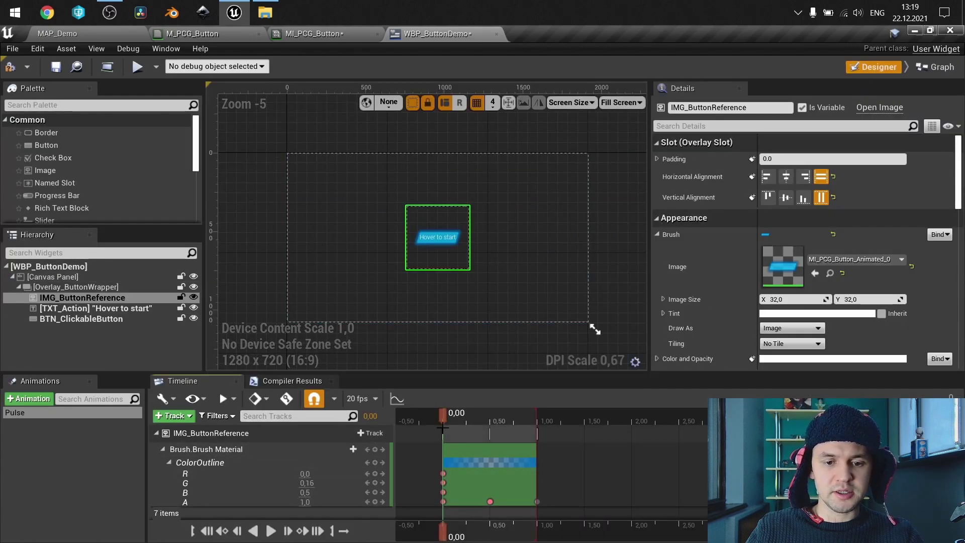
{"action": "scroll", "coordinate": [264, 465], "scroll_direction": "down", "scroll_amount": 1}
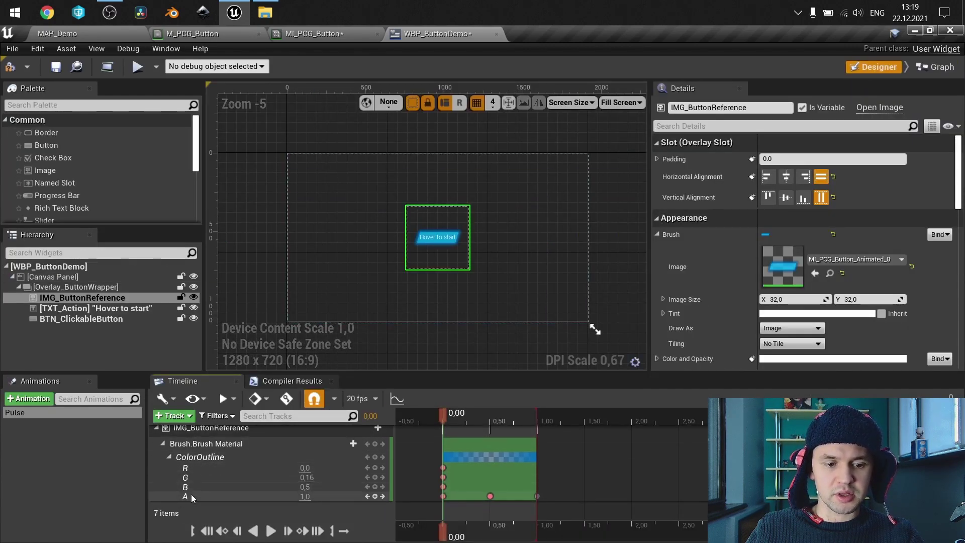
{"action": "mouse_move", "coordinate": [441, 415]}
{"action": "left_mouse_down"}
{"action": "mouse_move", "coordinate": [537, 427]}
{"action": "mouse_move", "coordinate": [442, 432]}
{"action": "left_mouse_up"}
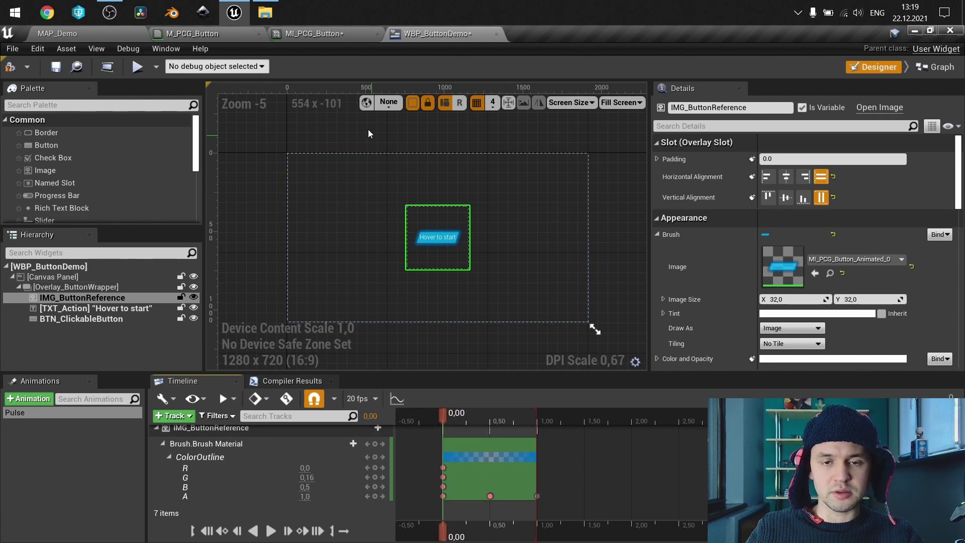
- Play the MAP_Demo level in its editor viewport, and test the slanted button by hovering over it and pressing it
{"action": "left_click", "coordinate": [323, 36]}
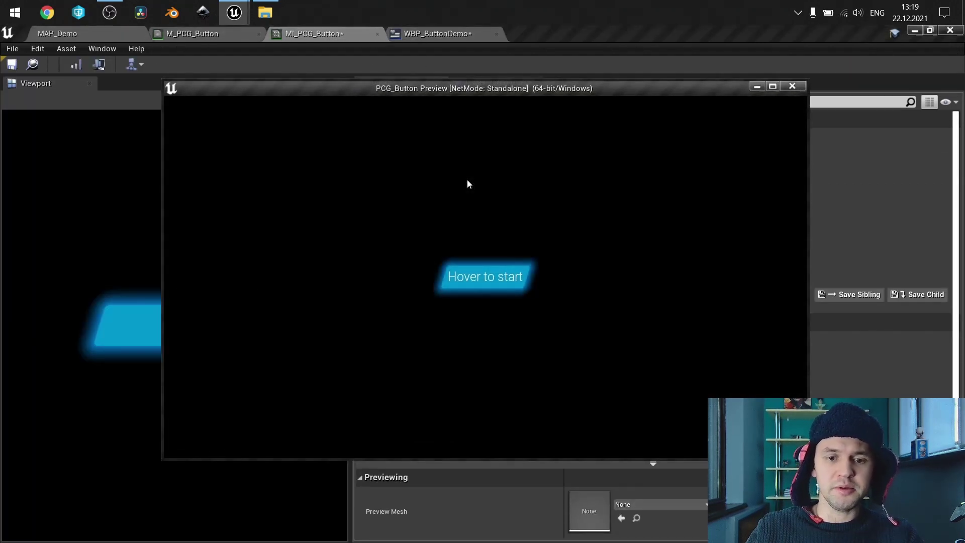
{"action": "key", "text": "Escape"}
{"action": "left_click", "coordinate": [100, 31]}
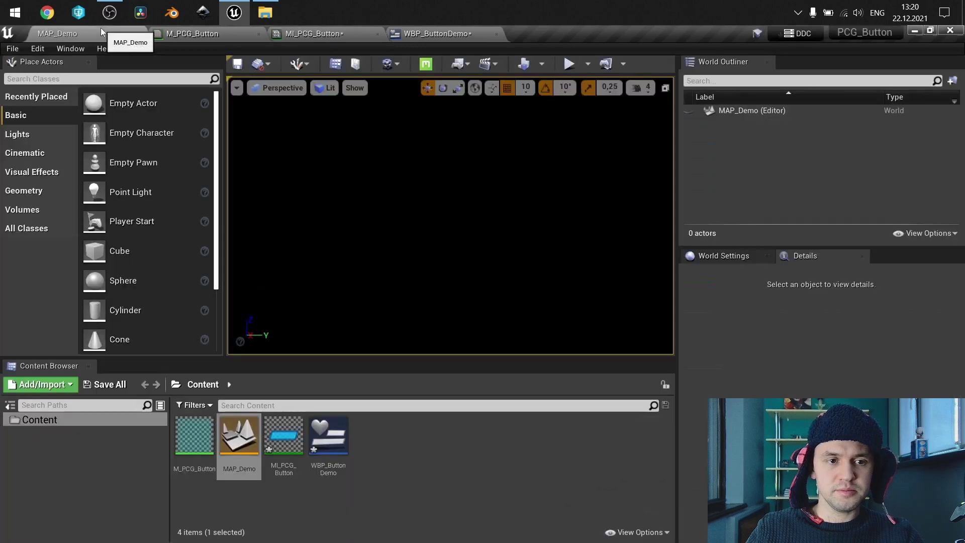
{"action": "key", "text": "alt+p"}
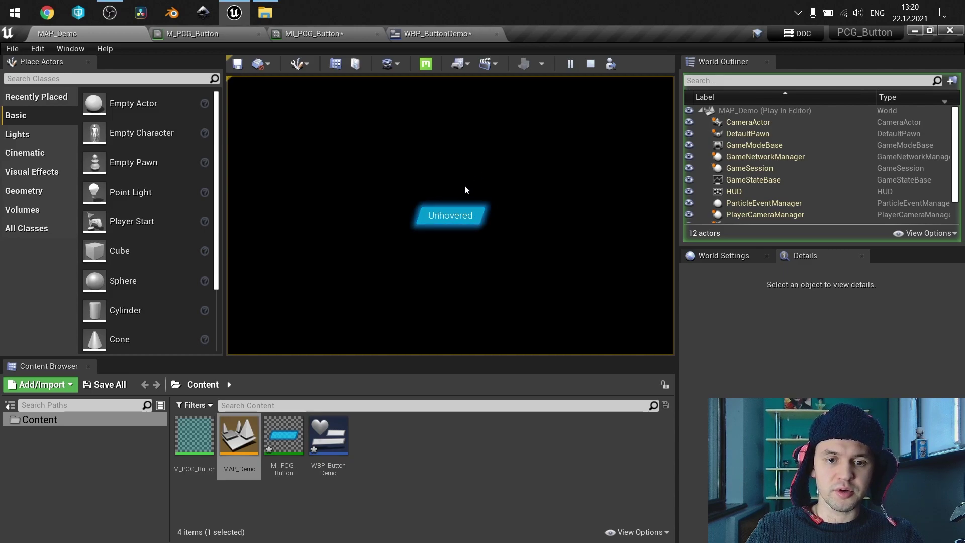
{"action": "left_click", "coordinate": [462, 218]}
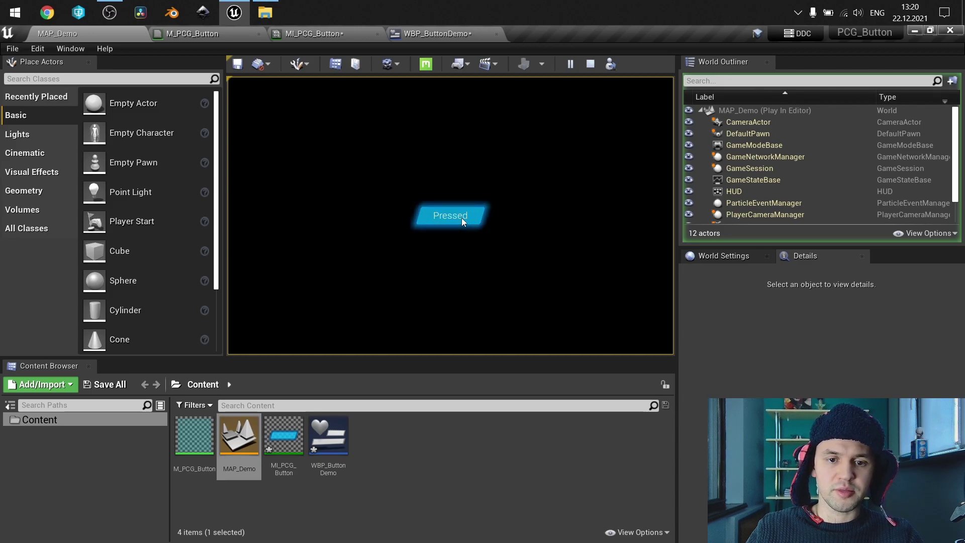